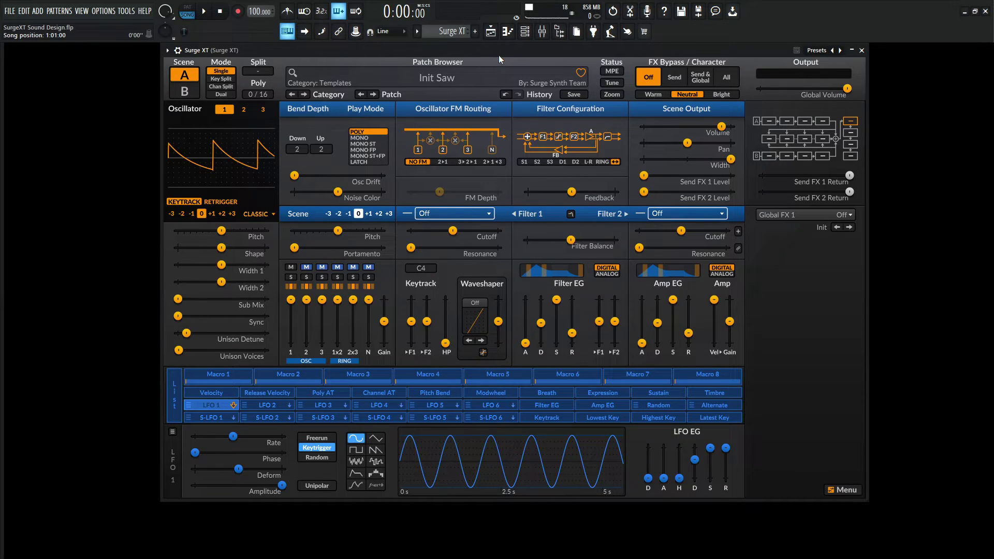
Step: Initialize the patch to the Init Saw template and audition it with a few notes
left_click(440, 78)
left_click(487, 114)
key("h")
Step: Make oscillator 1 a Modern square one octave down, then unmute oscillator 2
left_click(265, 215)
mouse_move(269, 242)
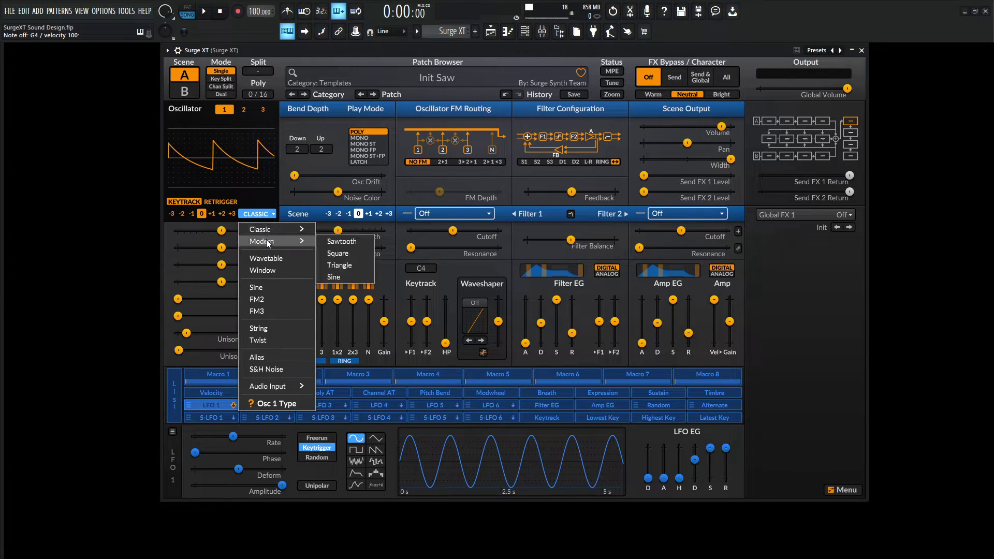
left_click(352, 255)
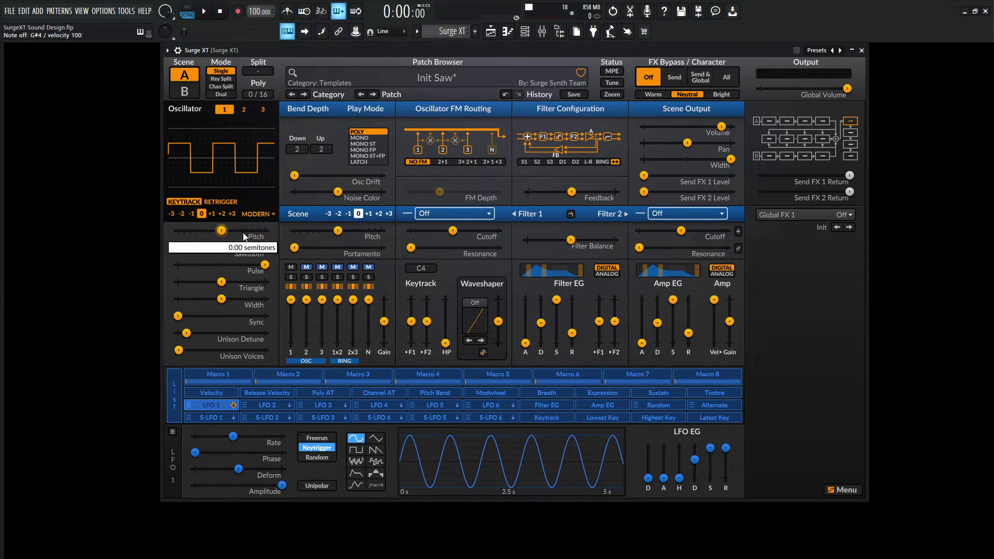
left_click(191, 214)
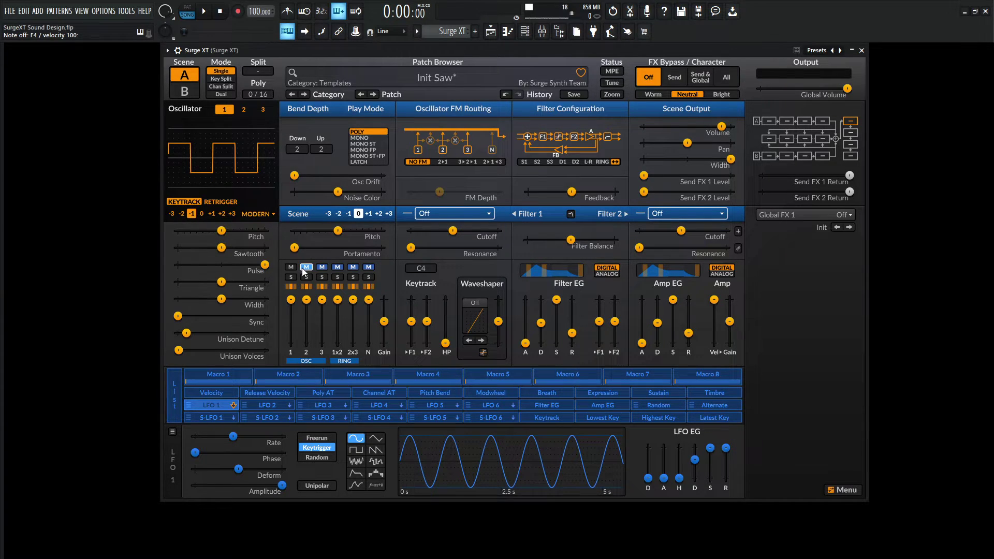
left_click(244, 109)
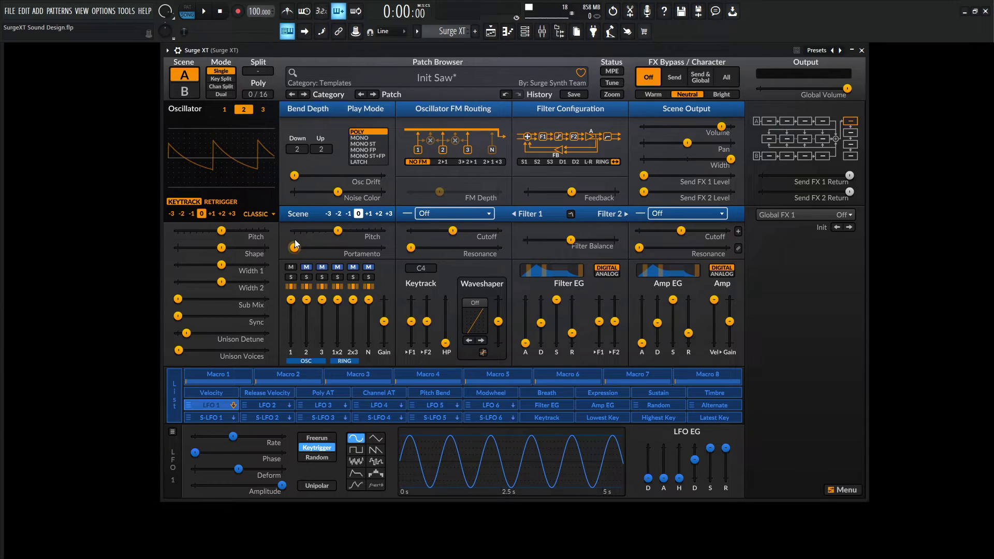
left_click(307, 278)
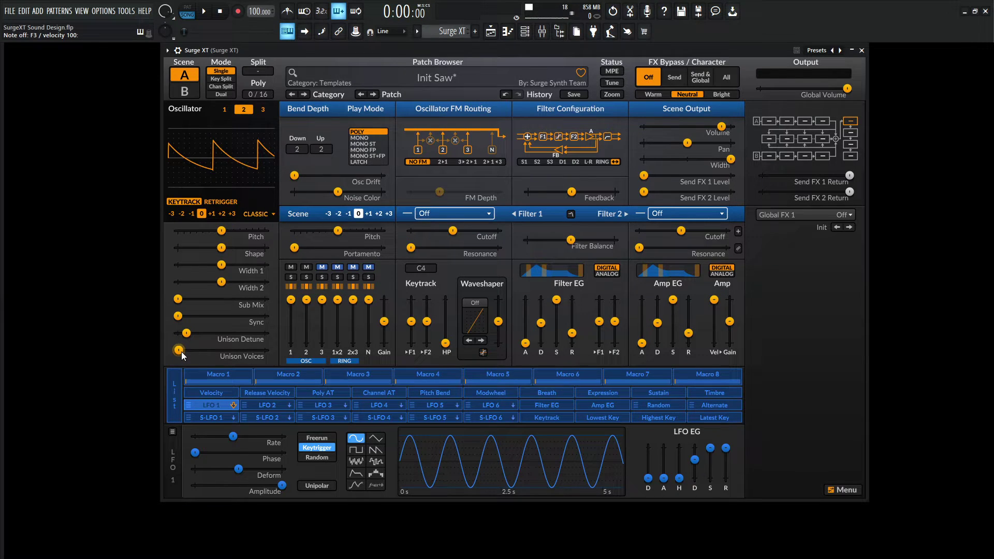
Step: Set oscillator 2 to 3 unison voices detuned by 11.07 cents
left_click_drag(181, 352, 192, 352)
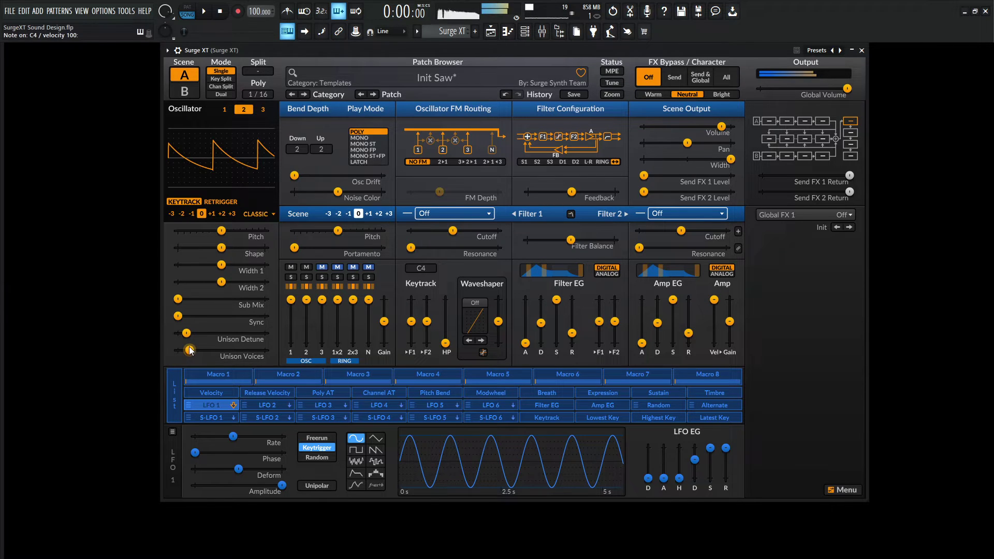
left_click_drag(186, 333, 188, 332)
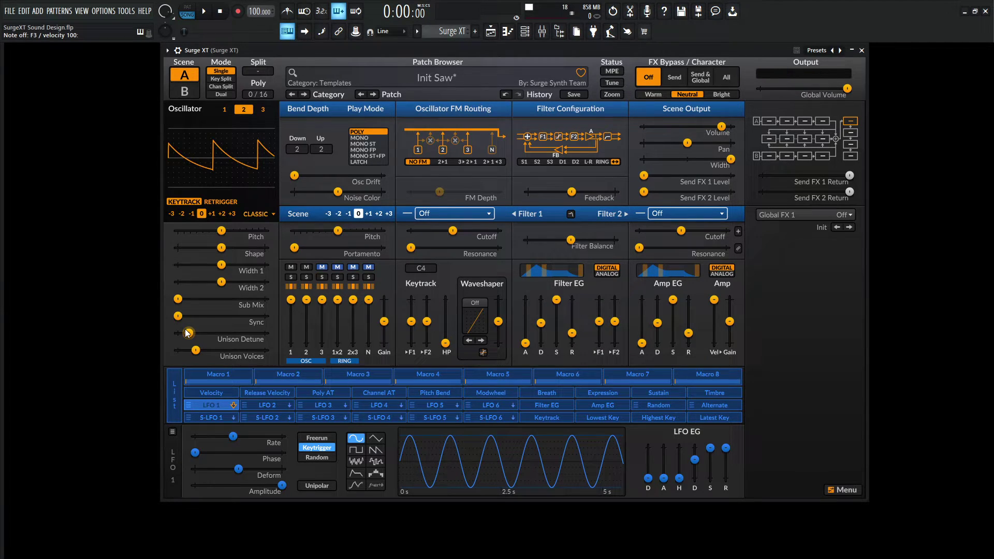
left_click(338, 192)
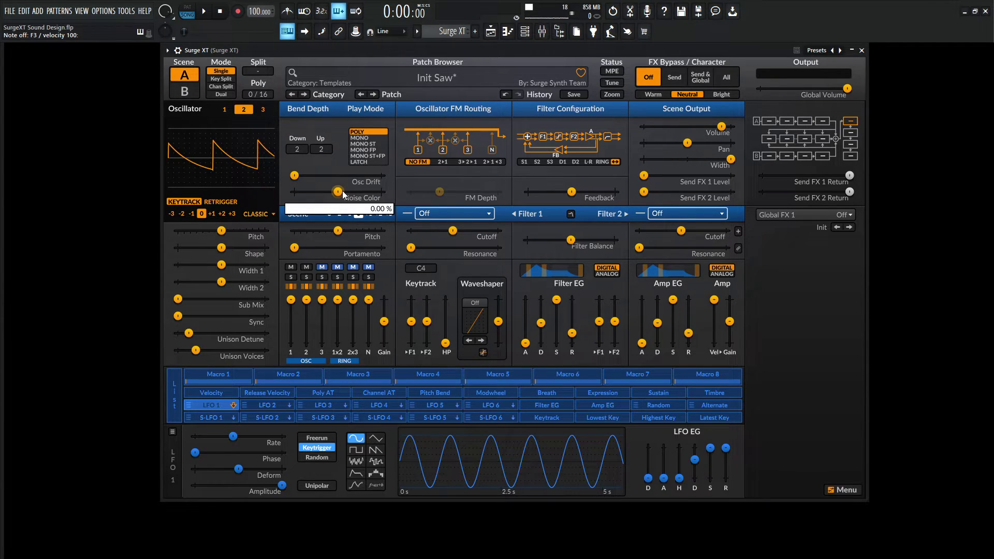
Step: Switch Filter 1 to LP Diode Ladder and set its slope to 12 dB
right_click(465, 213)
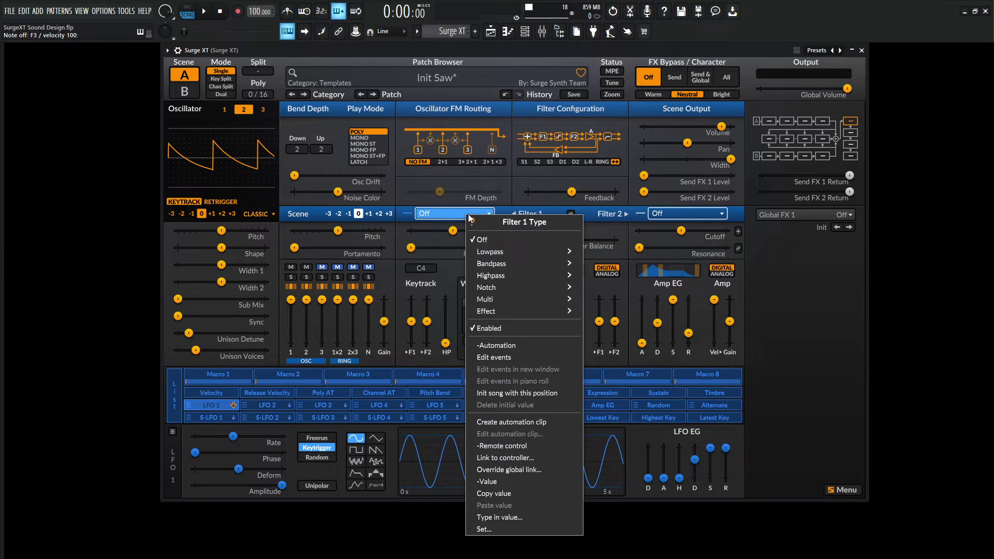
mouse_move(501, 253)
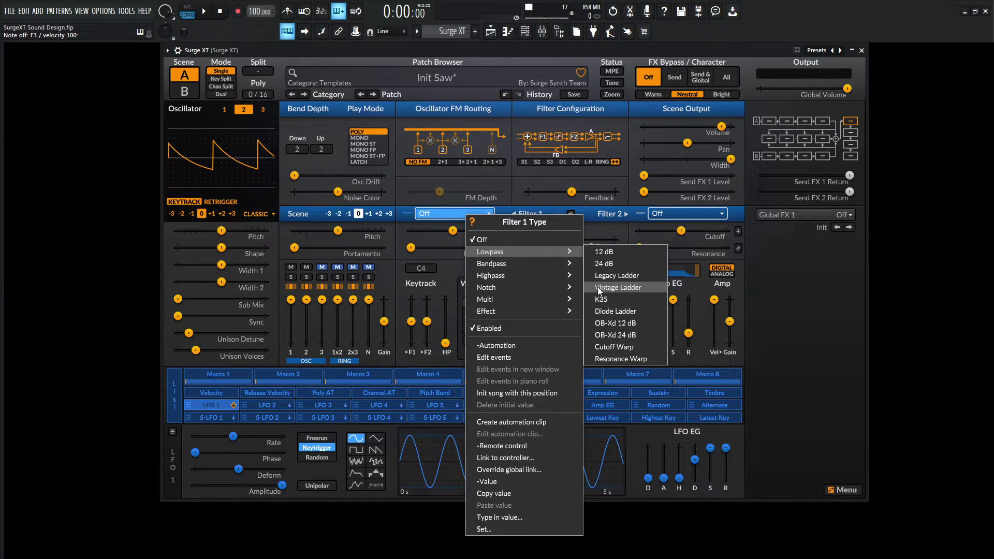
left_click(619, 311)
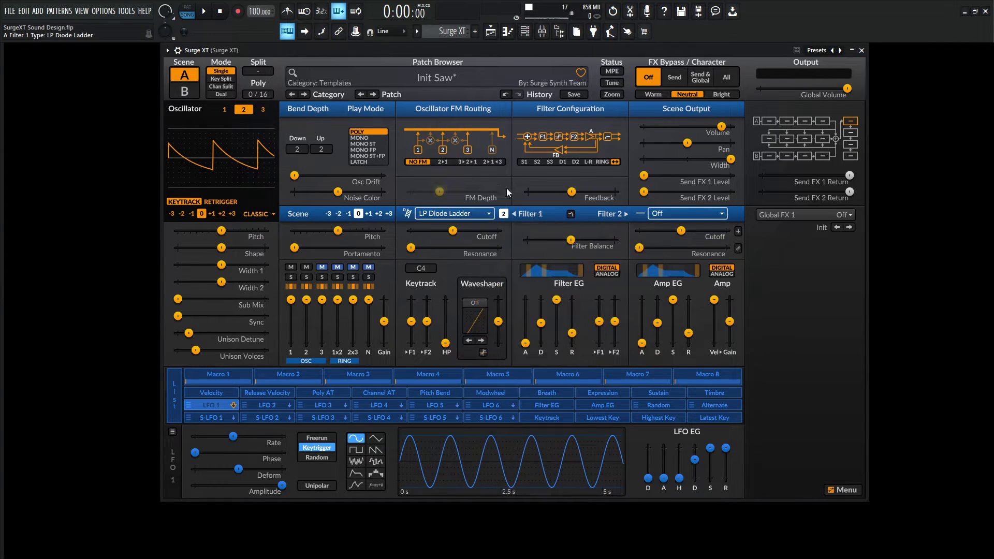
left_click(503, 213)
left_click(504, 214)
right_click(505, 215)
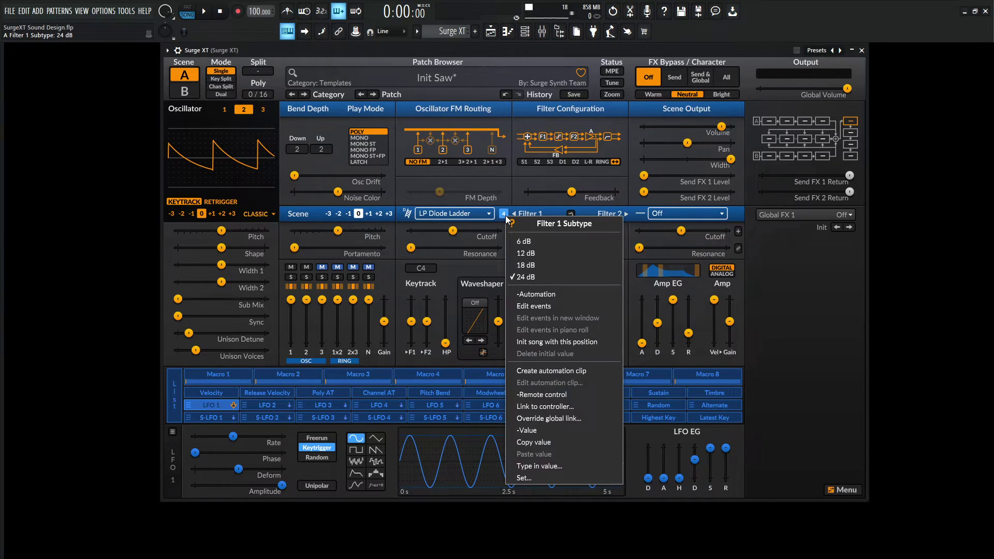
left_click(550, 253)
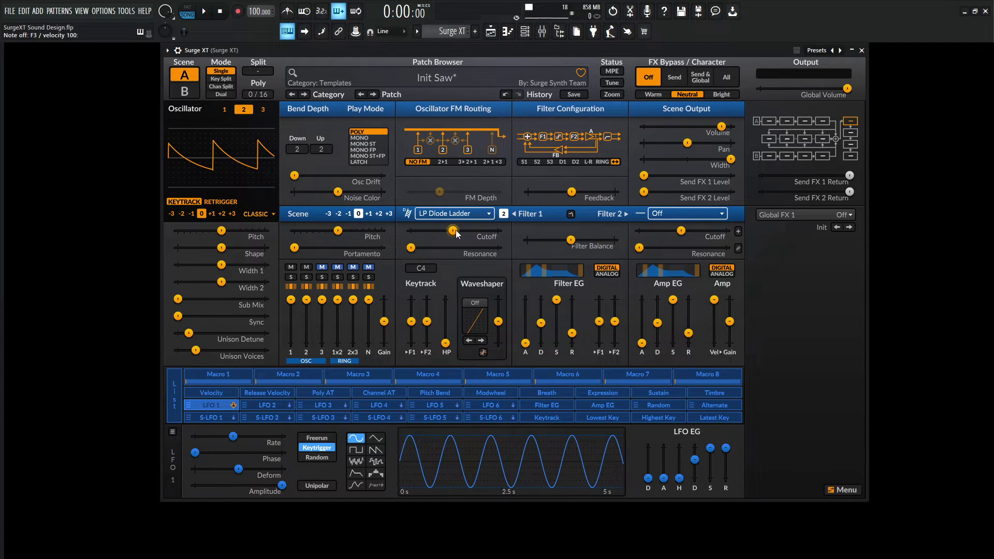
Step: Close Filter 1 cutoff fully, raise resonance to about 44%, and max the filter EG depth
left_click_drag(453, 231, 411, 232)
left_click_drag(482, 251, 501, 264)
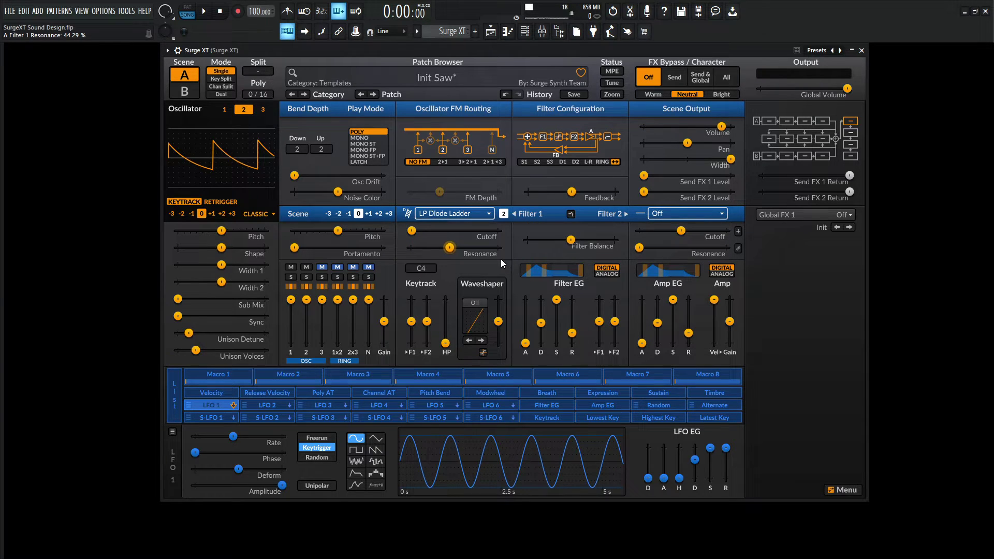
left_click_drag(599, 321, 599, 295)
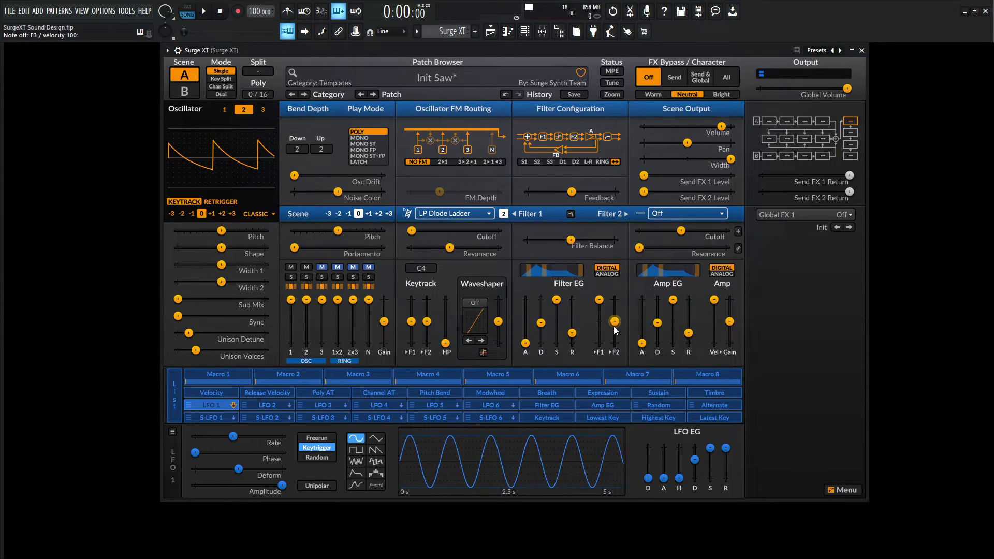
Step: Pull the filter envelope sustain near zero and lengthen its decay slightly
left_click(557, 301)
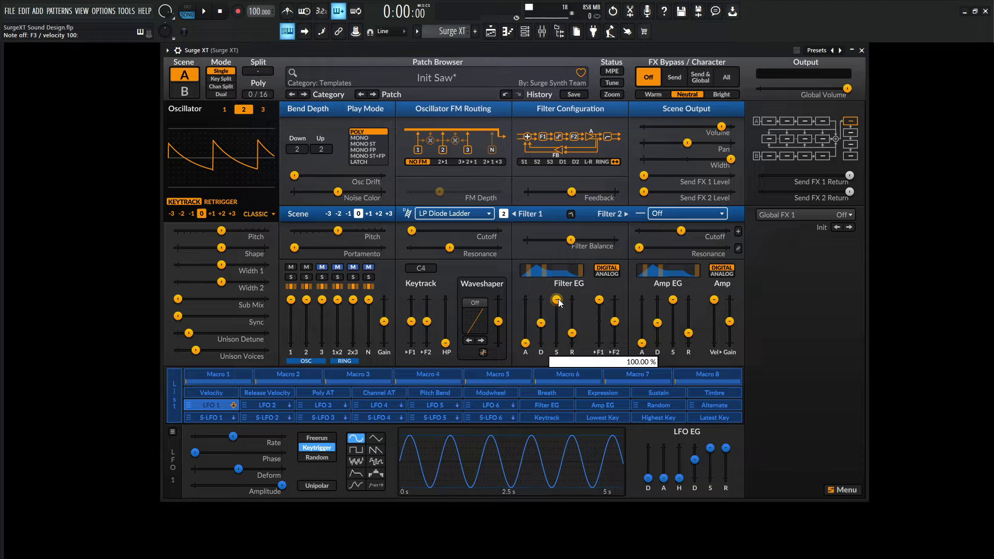
left_click_drag(558, 302, 557, 343)
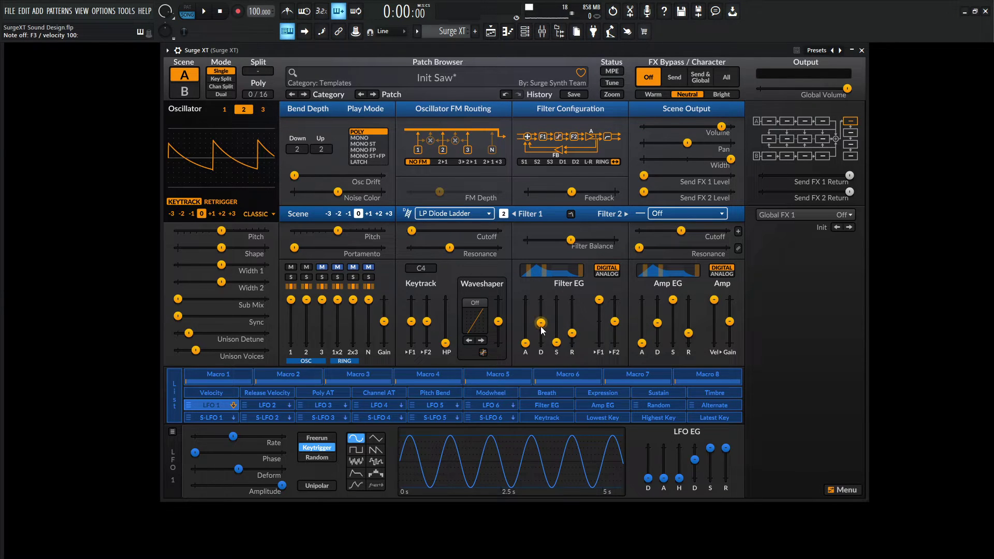
mouse_move(542, 326)
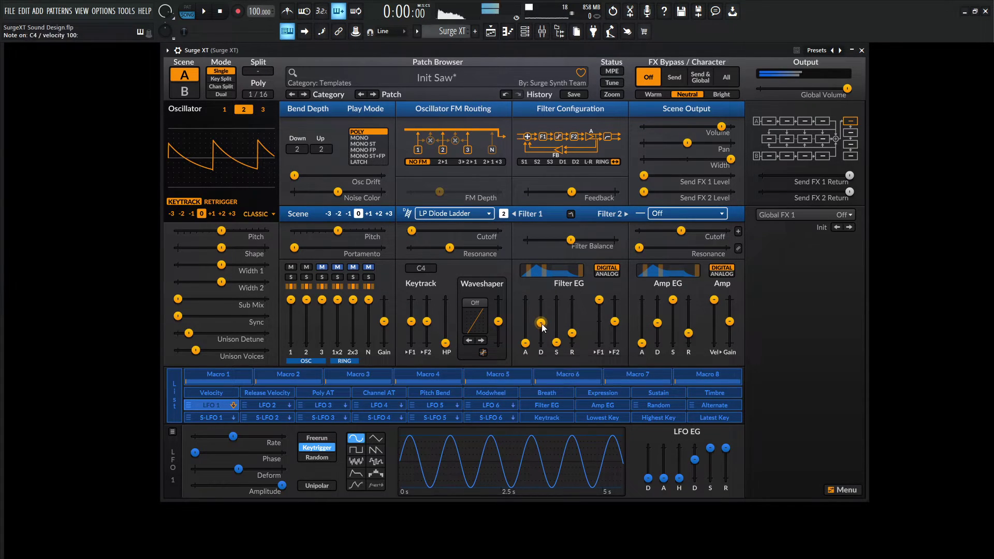
left_click_drag(542, 330, 540, 322)
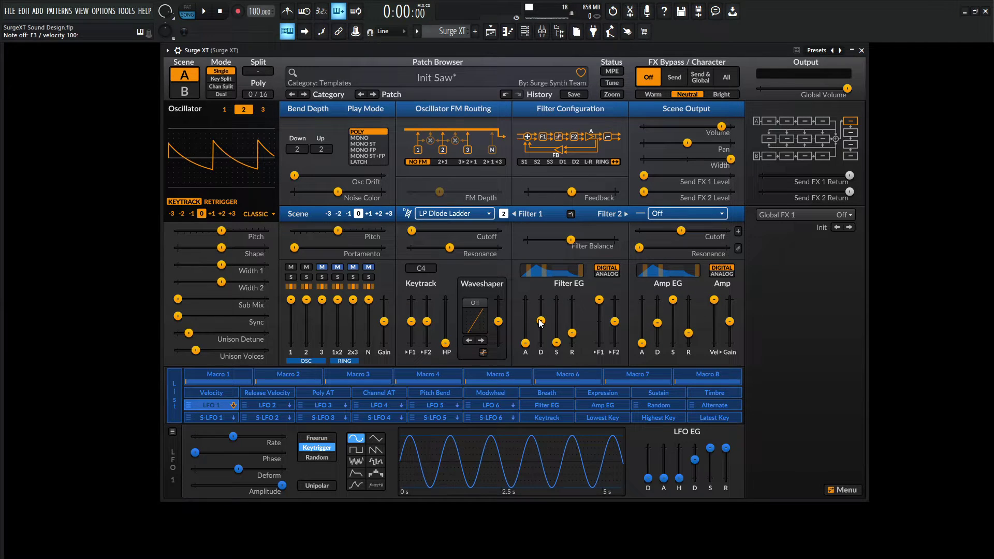
Step: In Stepic, set the sequence root to F2 and the scale to natural minor
left_click(530, 53)
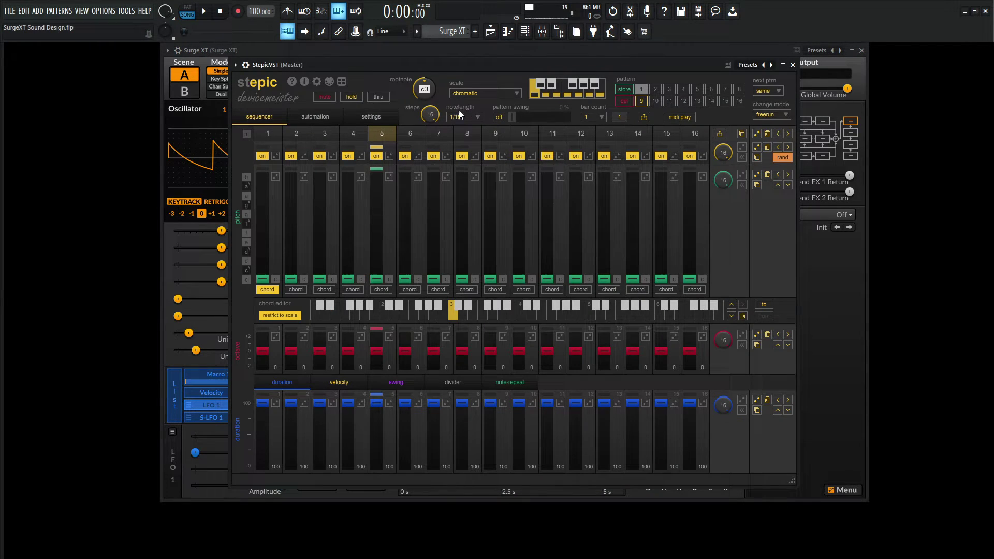
left_click_drag(426, 93, 426, 111)
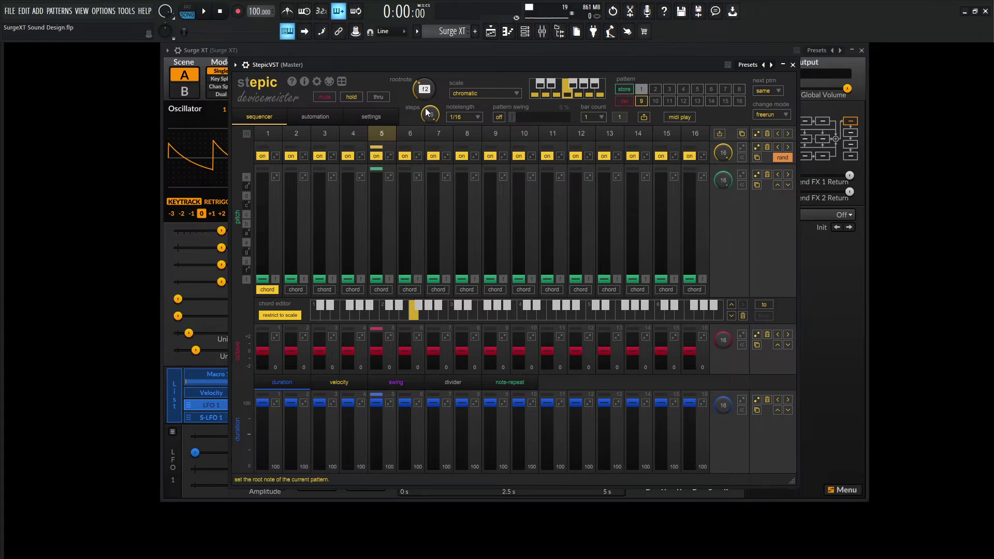
left_click(484, 95)
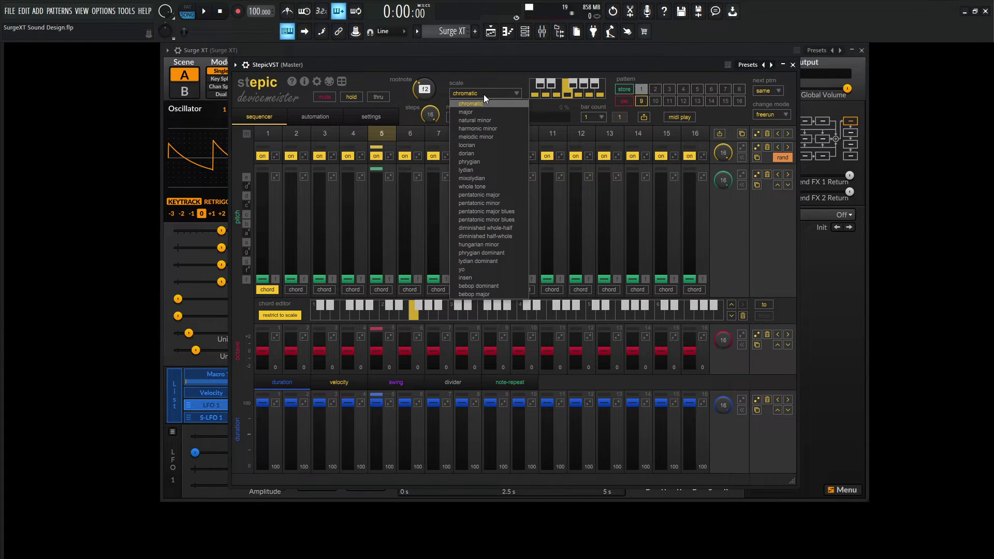
left_click(495, 129)
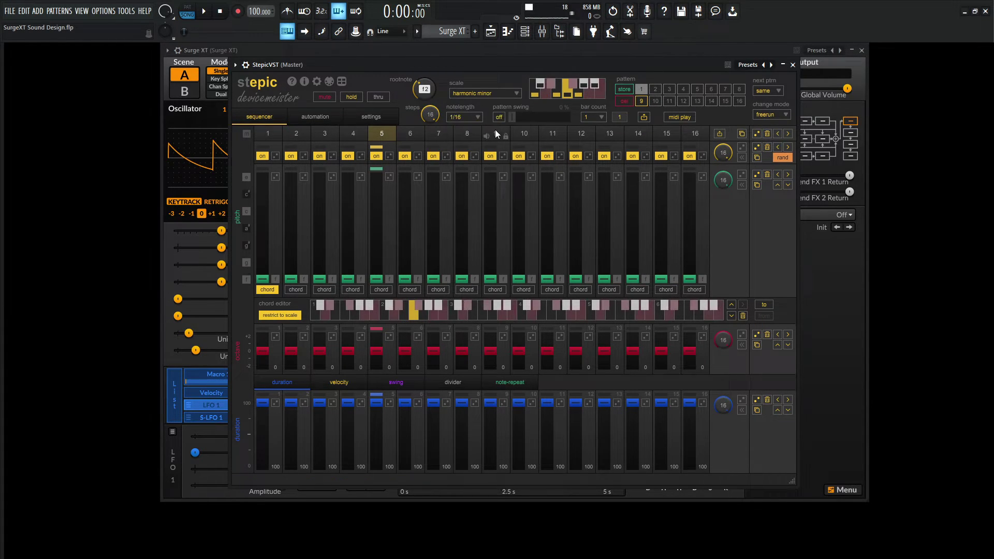
left_click(479, 94)
left_click(491, 122)
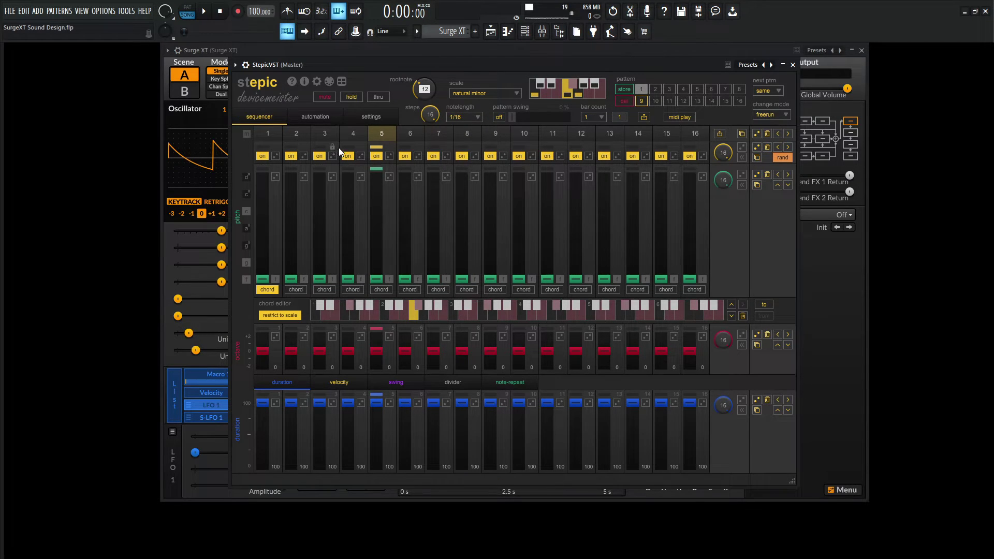
Step: Play the sequence and switch off steps 10 and 12
key("space")
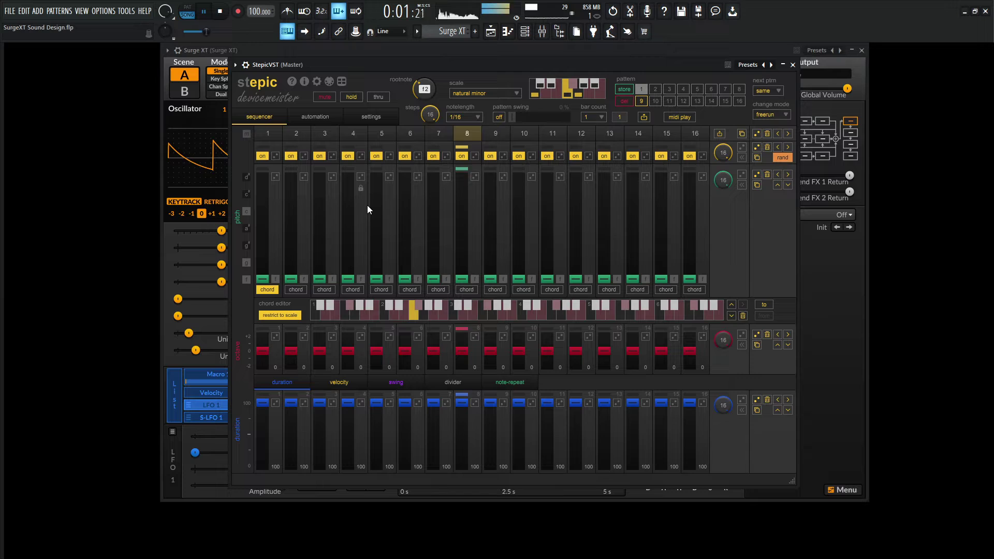
key("space")
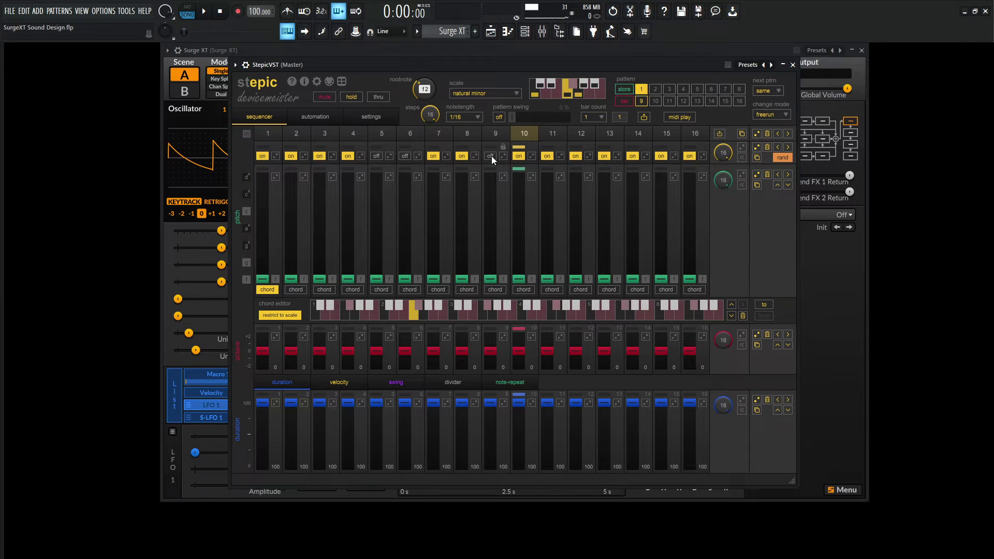
key("space")
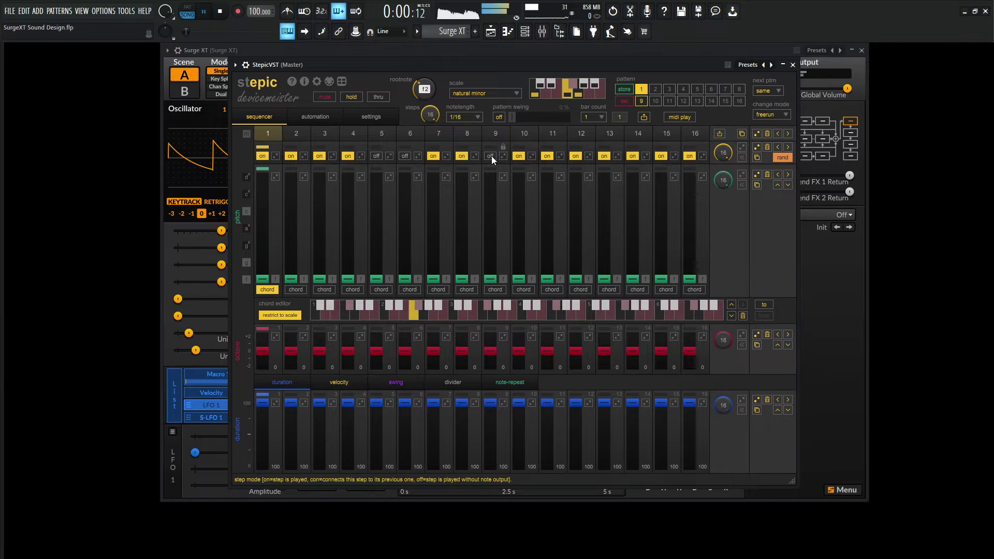
left_click(518, 156)
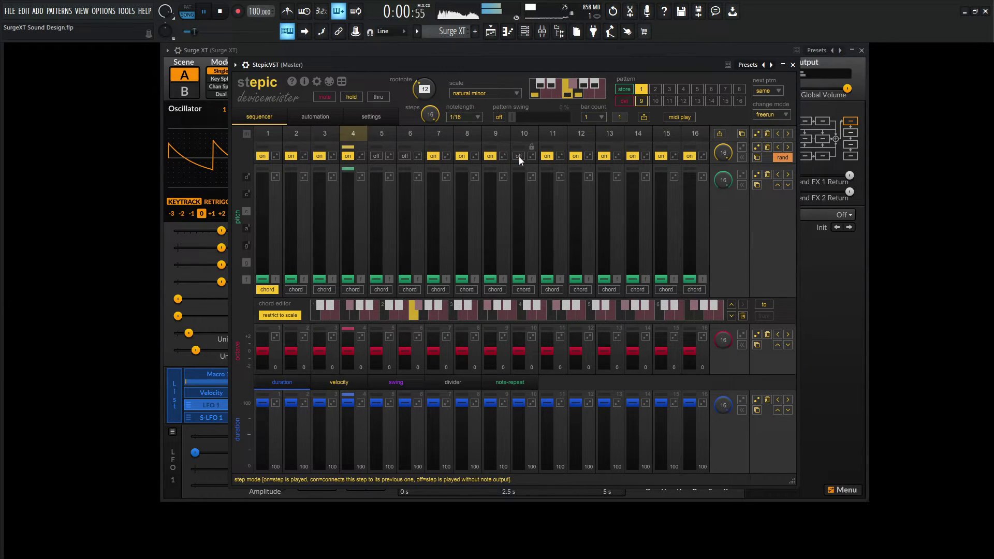
left_click(573, 158)
Step: Turn off step 16 and replay the sequence to hear the change
key("space")
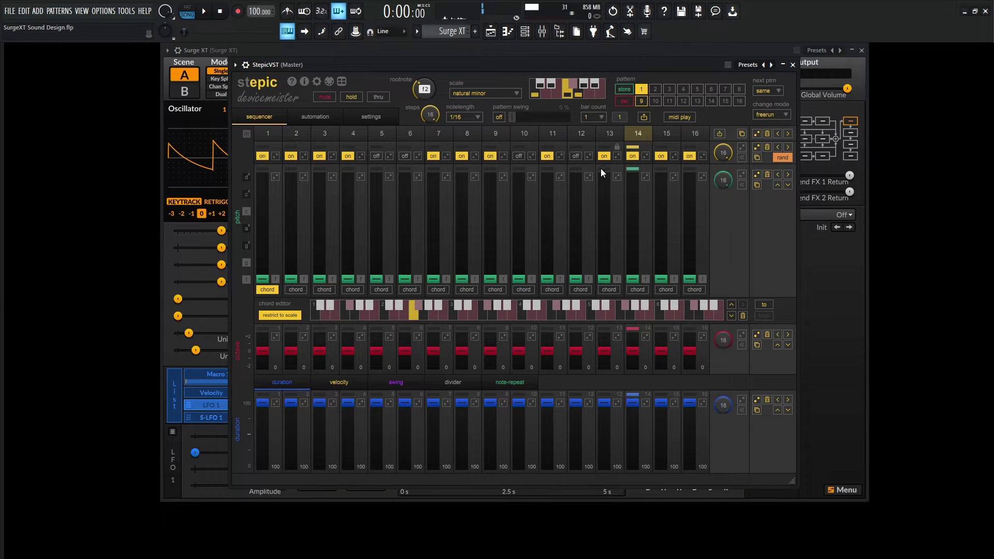
key("space")
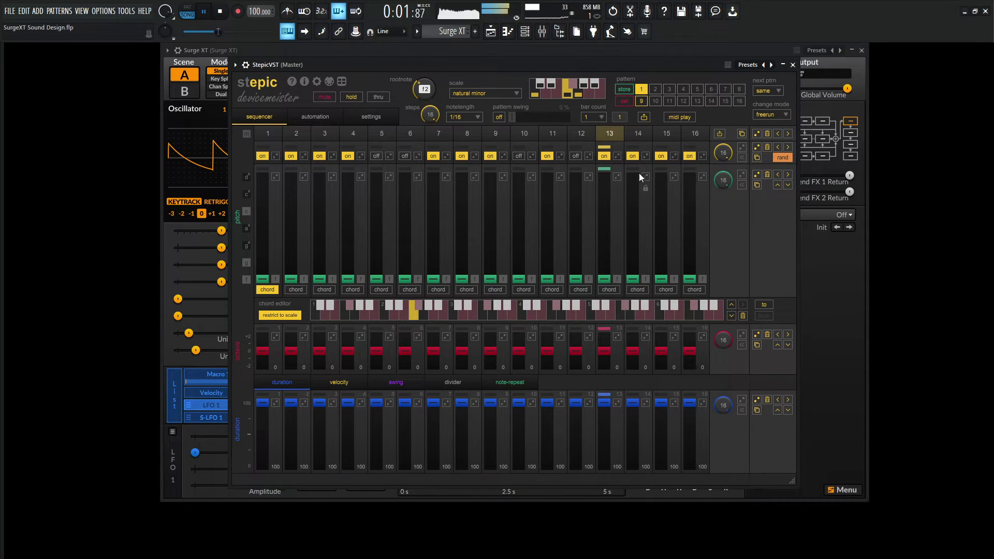
key("space")
left_click(693, 155)
key("space")
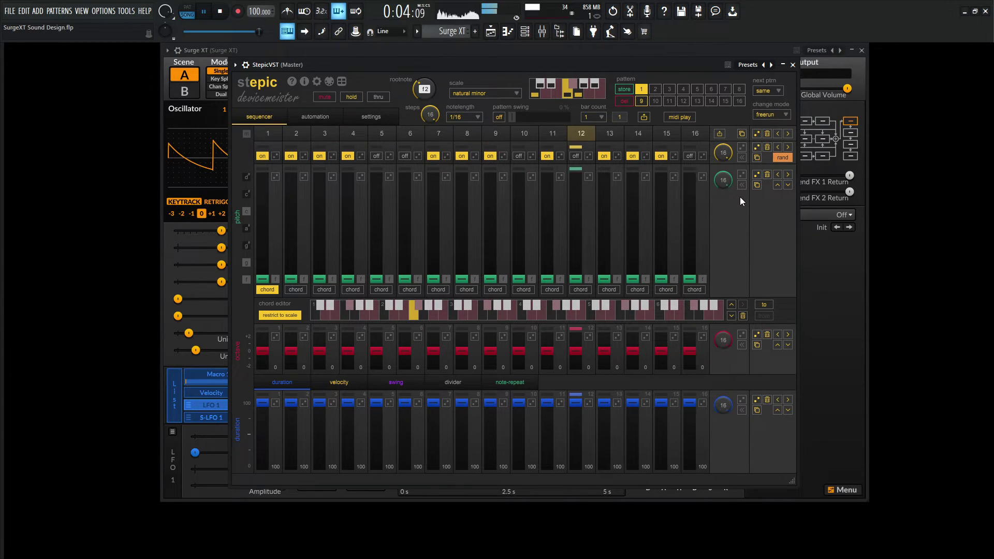
key("space")
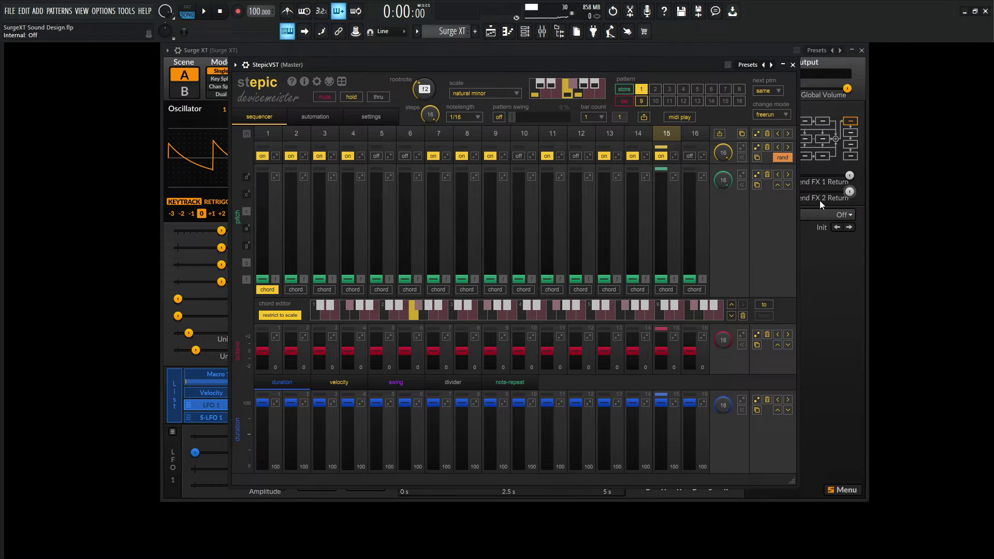
Step: Return to Surge XT and raise the Filter EG decay from 0.267 s to 0.356 s while auditioning
left_click(826, 226)
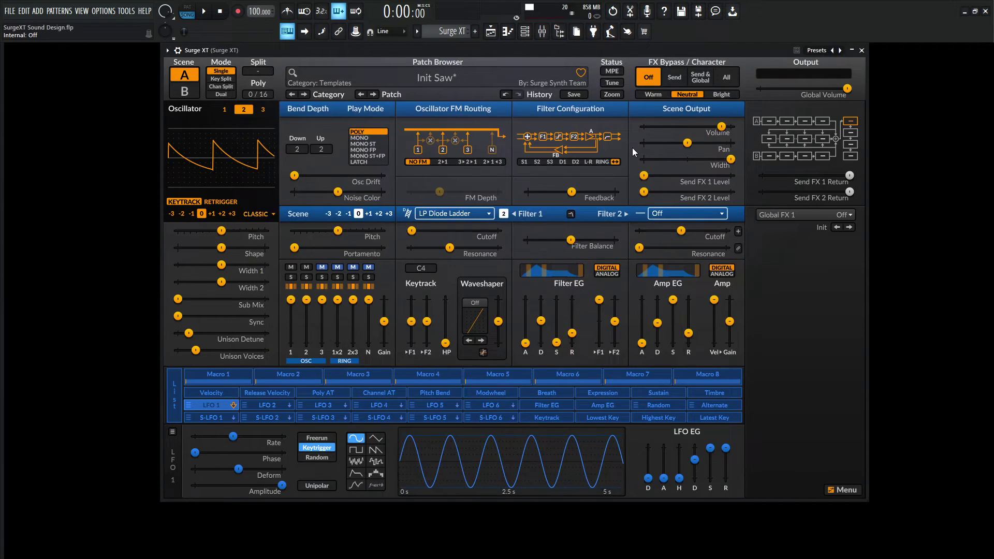
key("space")
key("space")
key("space")
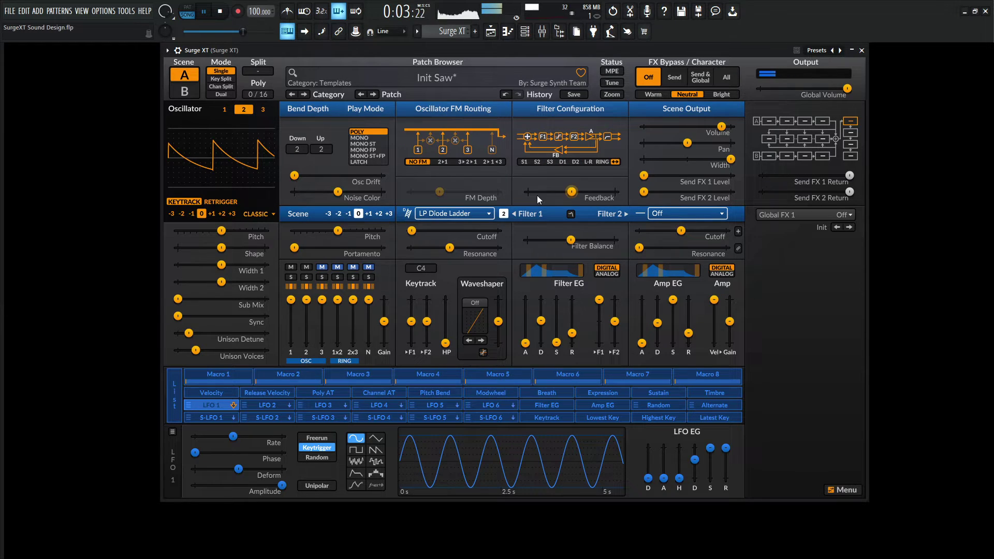
key("space")
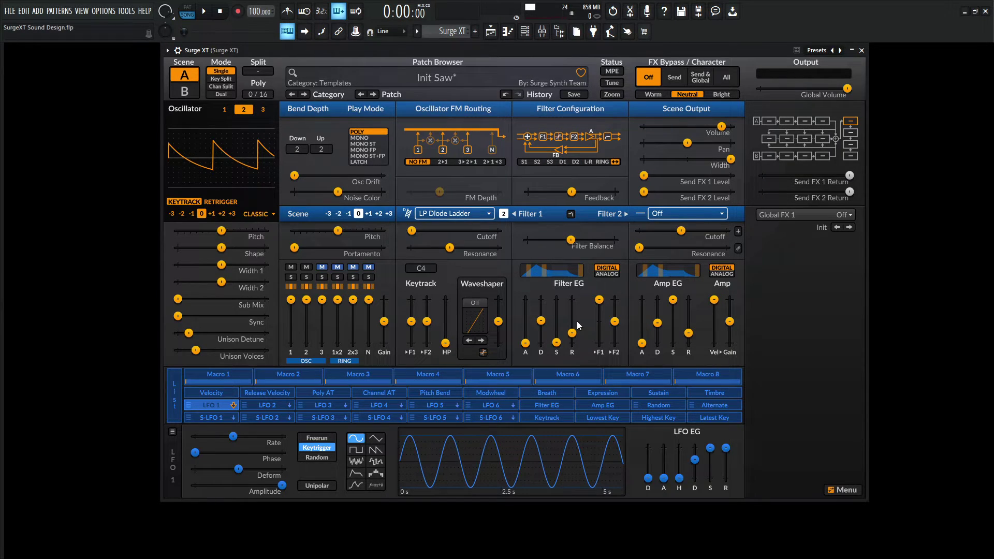
mouse_move(575, 320)
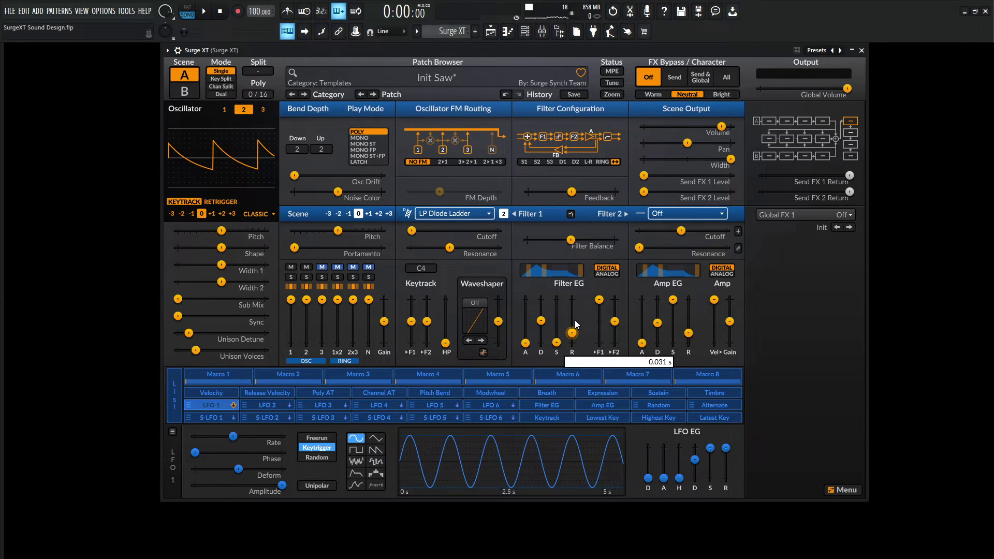
key("space")
mouse_move(540, 322)
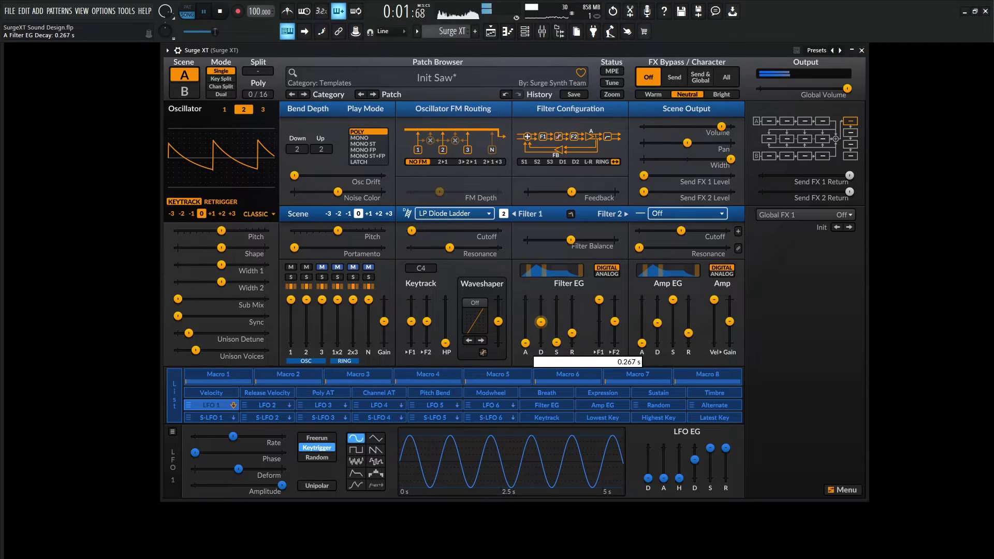
left_click_drag(540, 321, 540, 321)
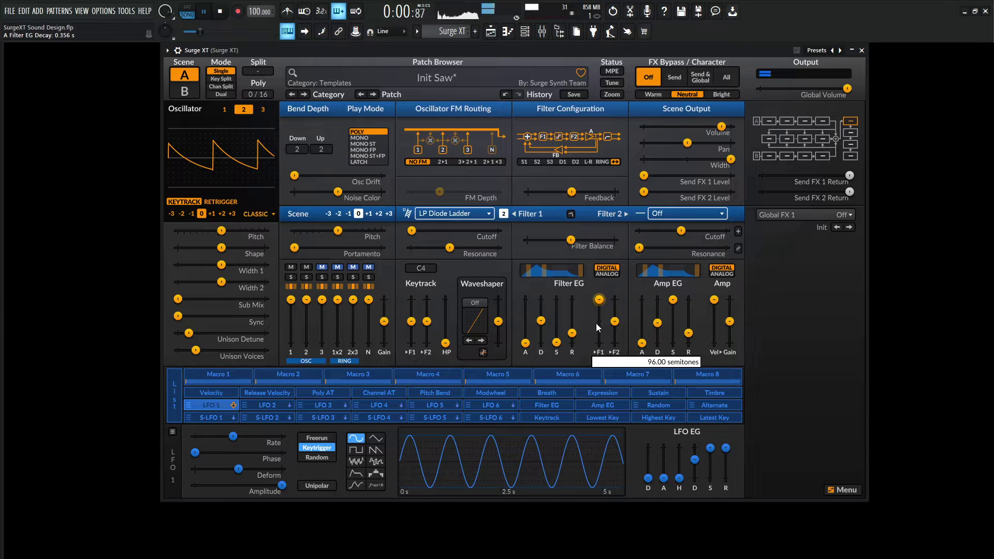
key("space")
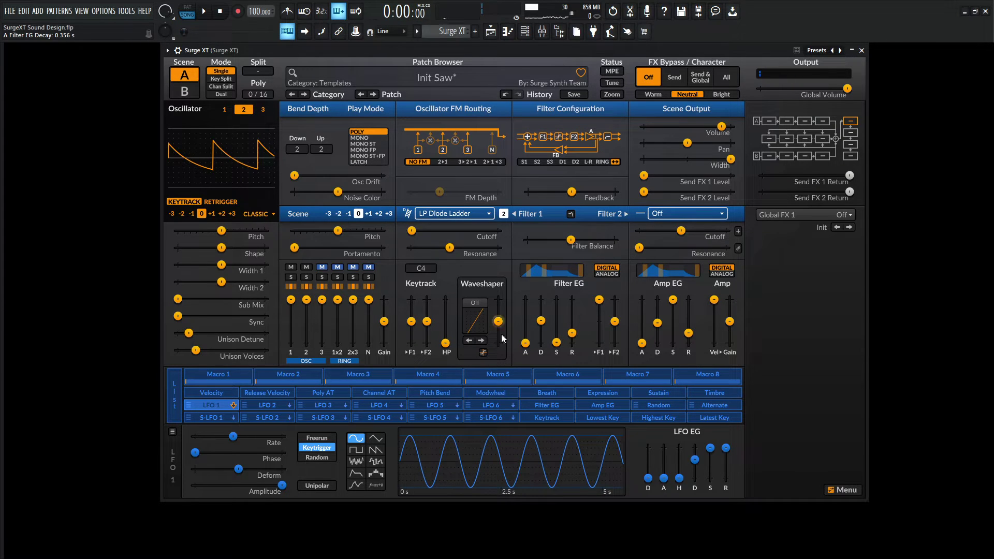
key("space")
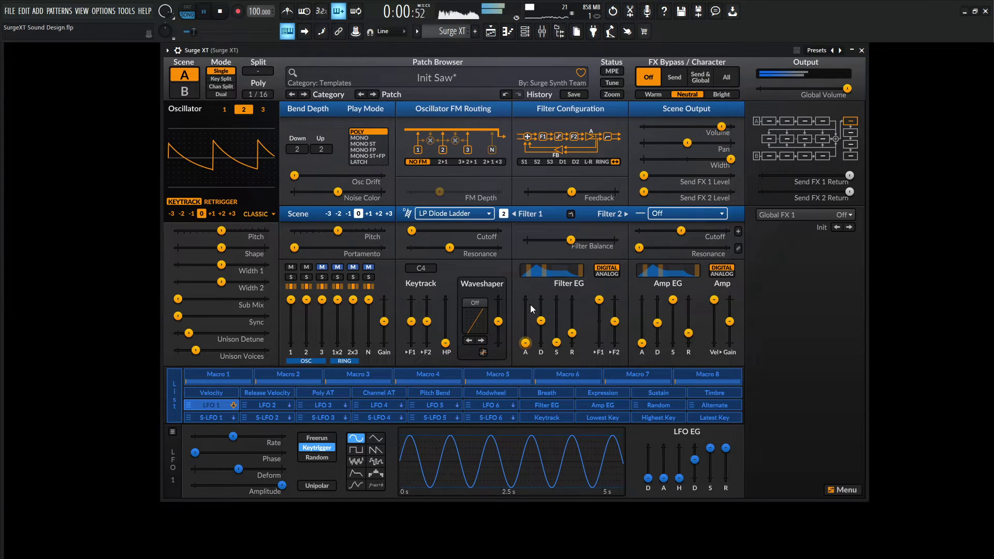
key("space")
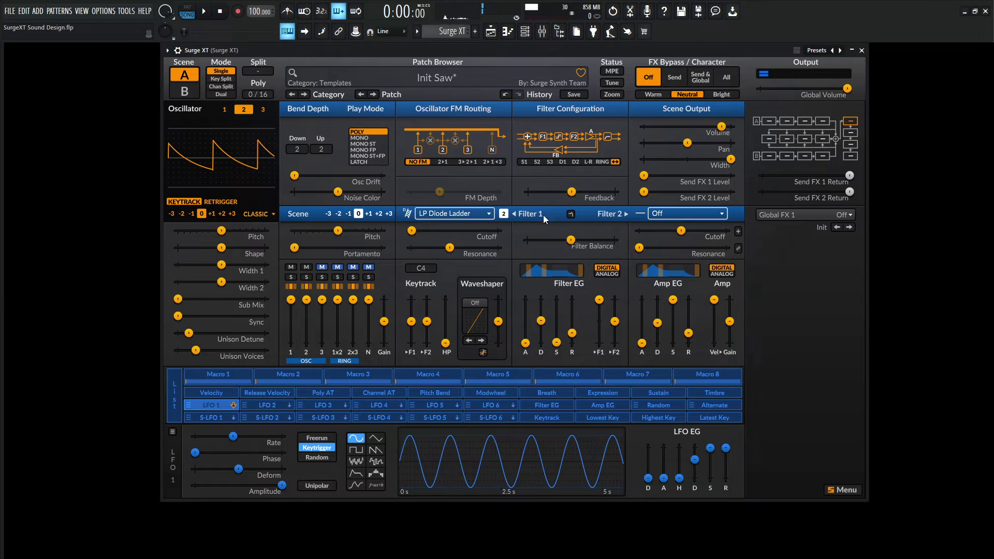
Step: Set the waveshaper to Saturator Medium with drive at 3.94 dB
right_click(486, 303)
mouse_move(502, 39)
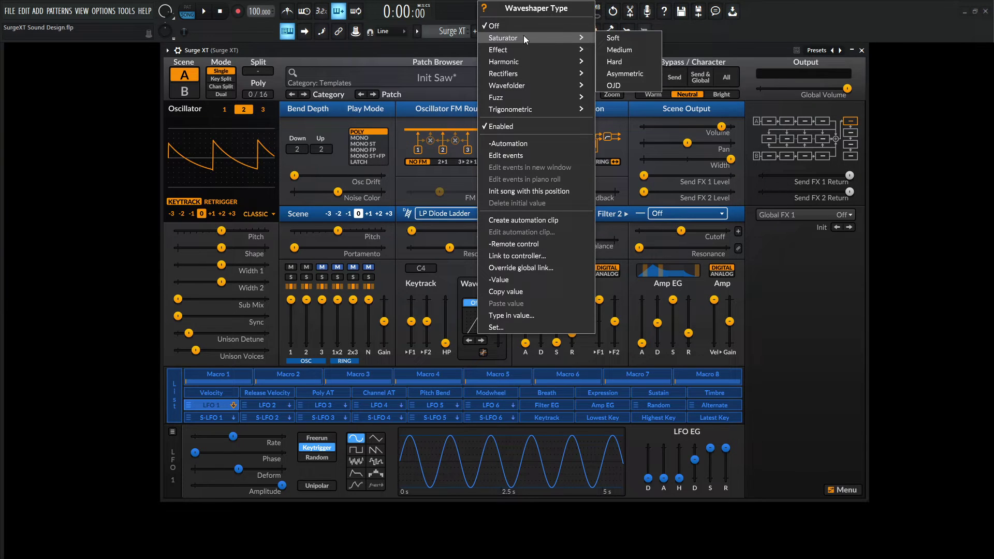
left_click(640, 49)
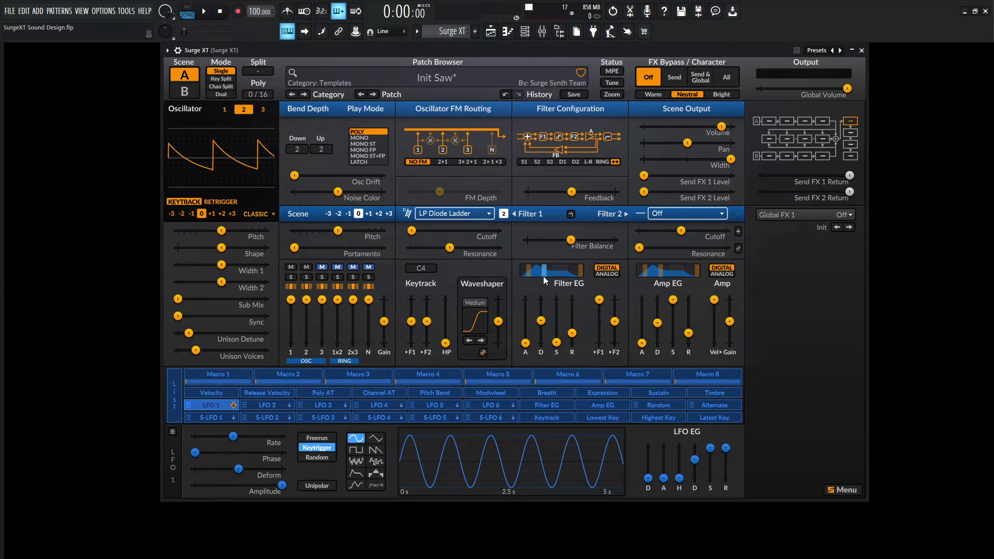
key("space")
left_click_drag(497, 321, 541, 322)
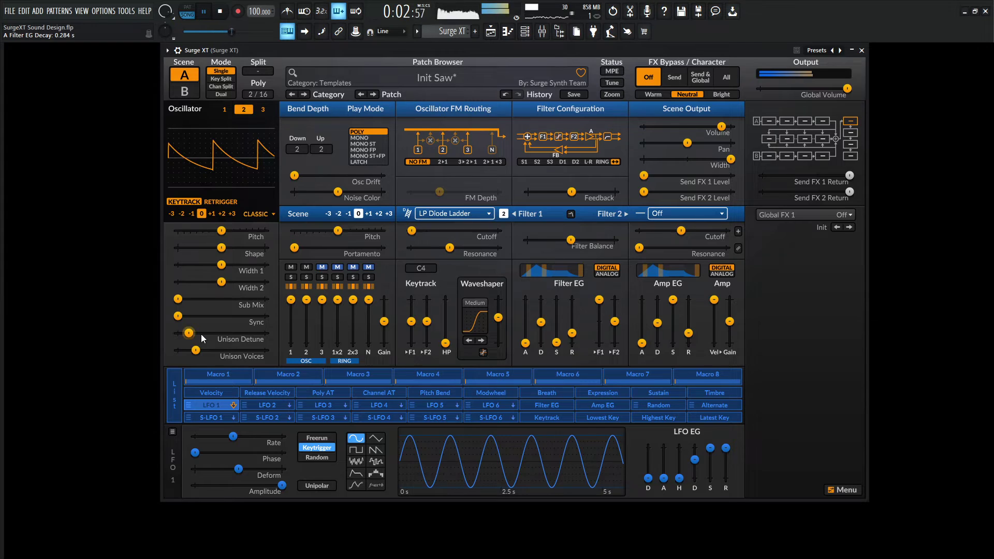
Step: Reduce unison detune slightly and lower oscillator 2's level to -1.92 dB
left_click_drag(188, 332, 187, 332)
left_click_drag(306, 299, 306, 302)
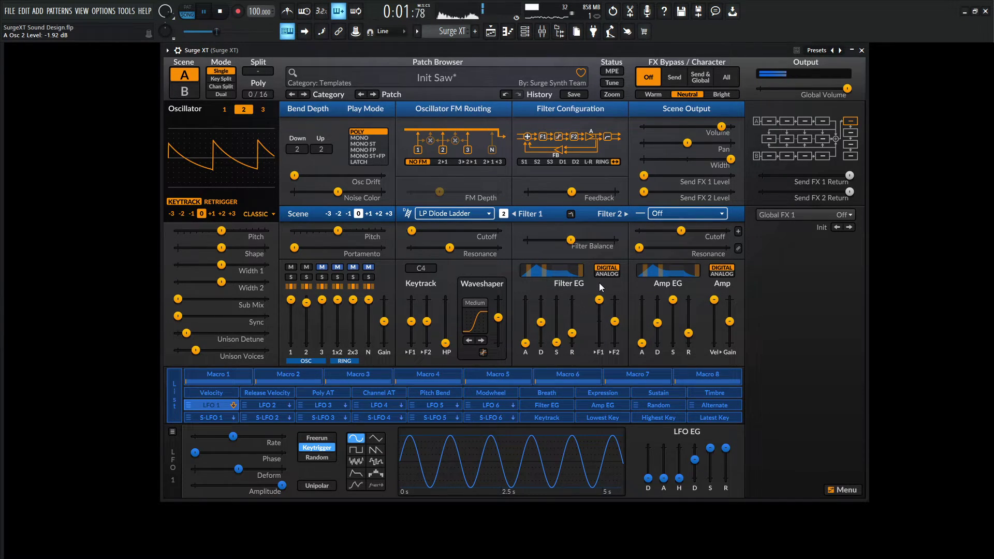
key("space")
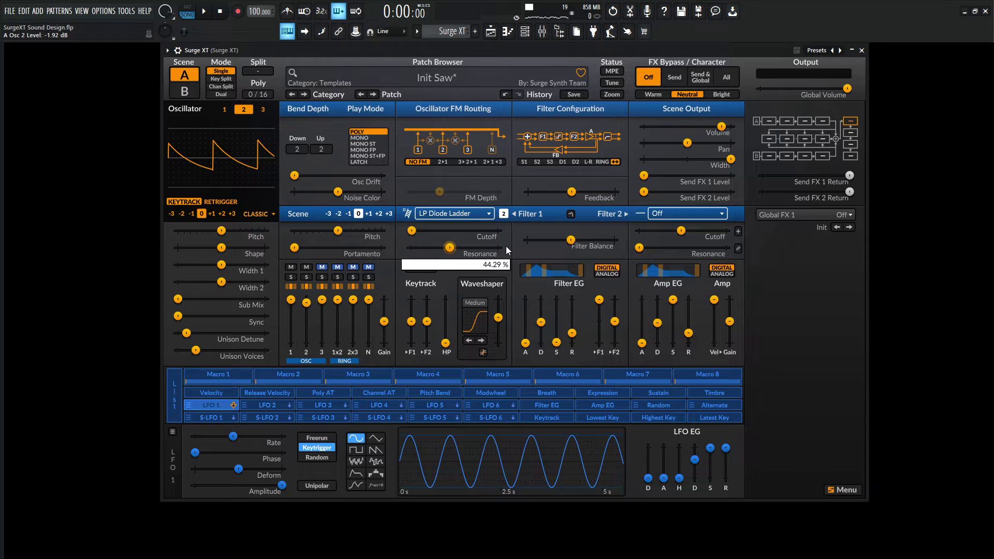
Step: Try Filter 1 resonance at 67.14% and 19.29% during playback, settling on 35%
key("space")
mouse_move(453, 250)
left_mouse_down()
mouse_move(473, 250)
mouse_move(448, 248)
left_mouse_up()
key("space")
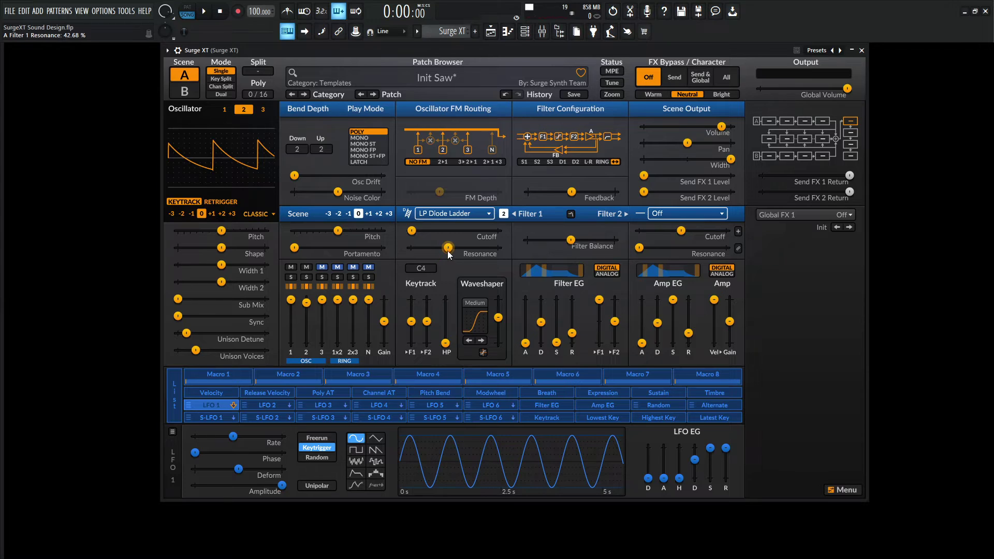
key("space")
mouse_move(448, 251)
left_mouse_down()
mouse_move(427, 251)
mouse_move(441, 251)
left_mouse_up()
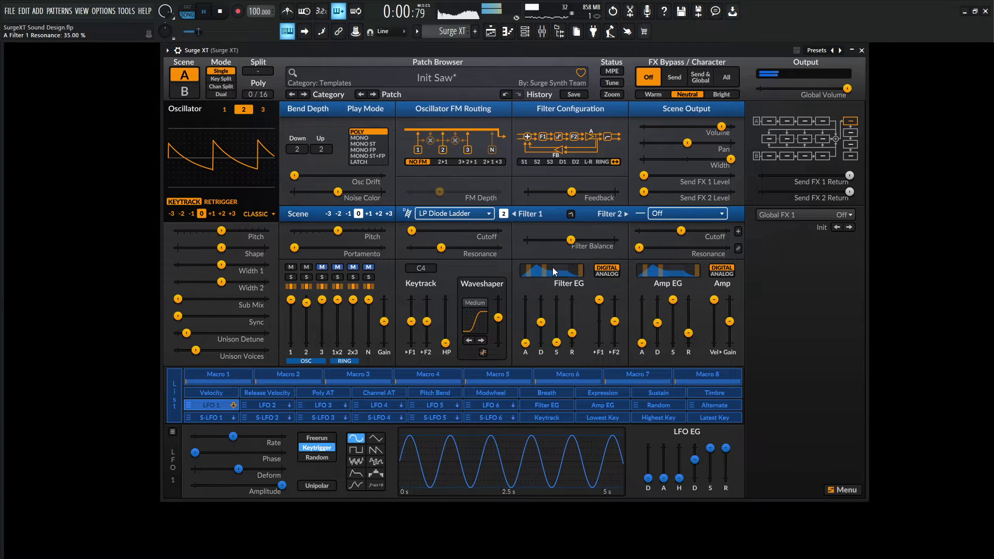
key("space")
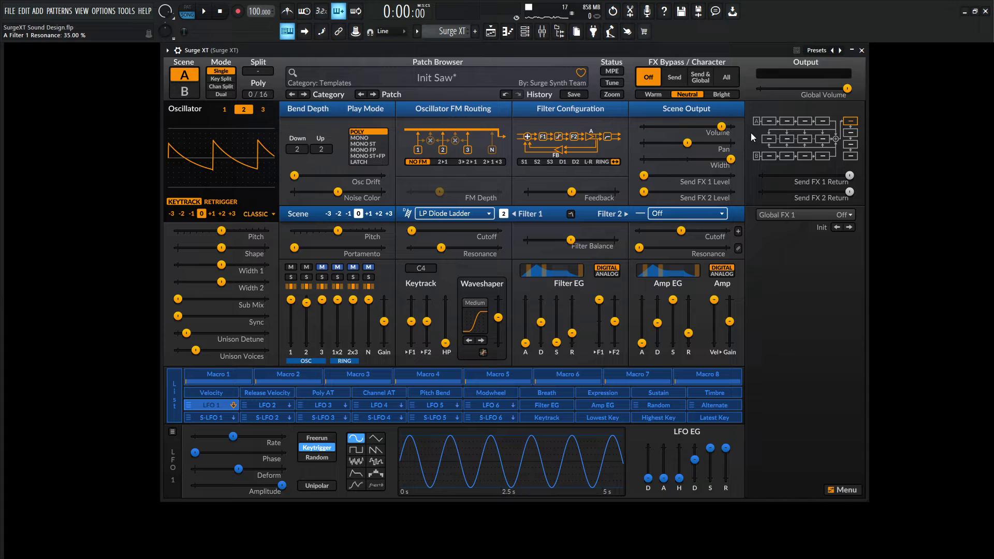
Step: Load an EQ into the first global effect slot and audition it
left_click(808, 214)
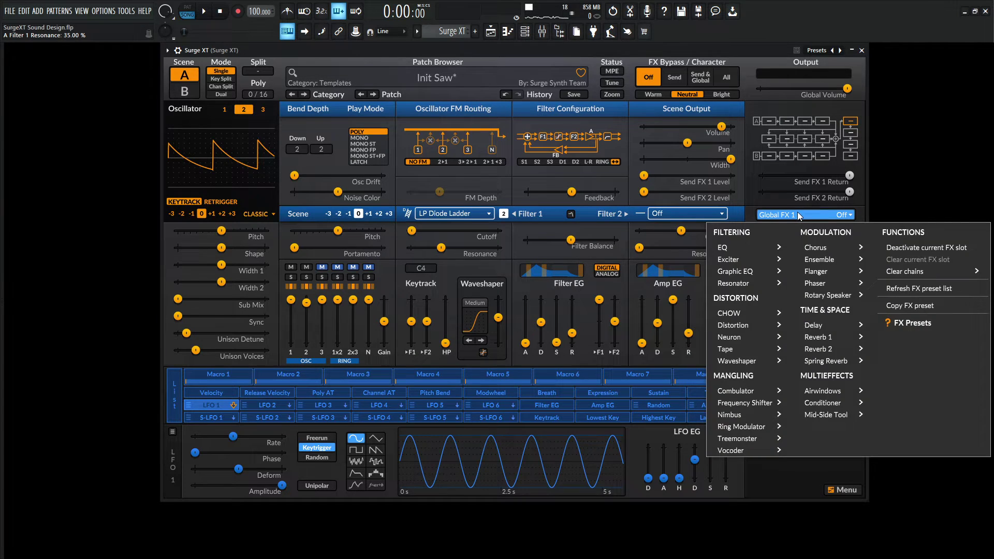
left_click(823, 249)
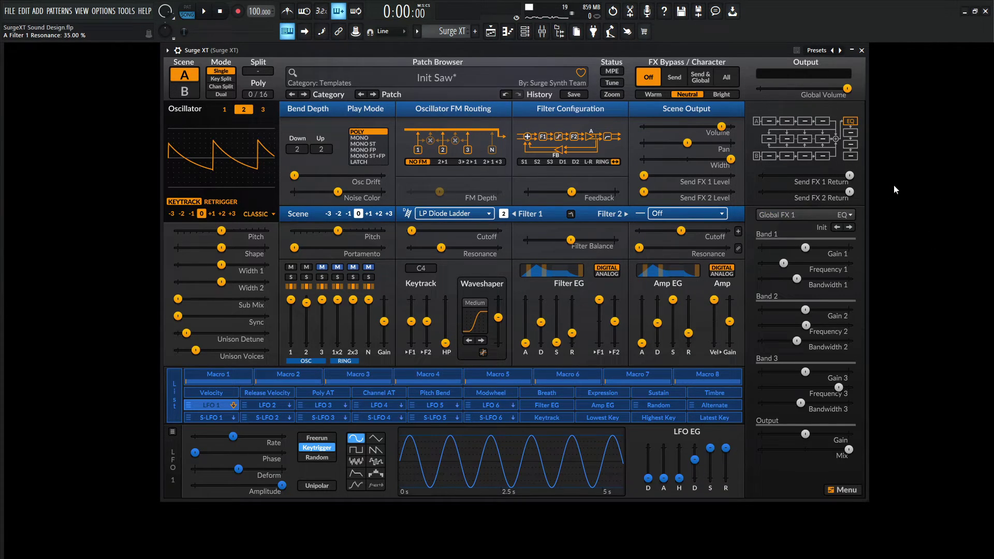
mouse_move(801, 270)
key("space")
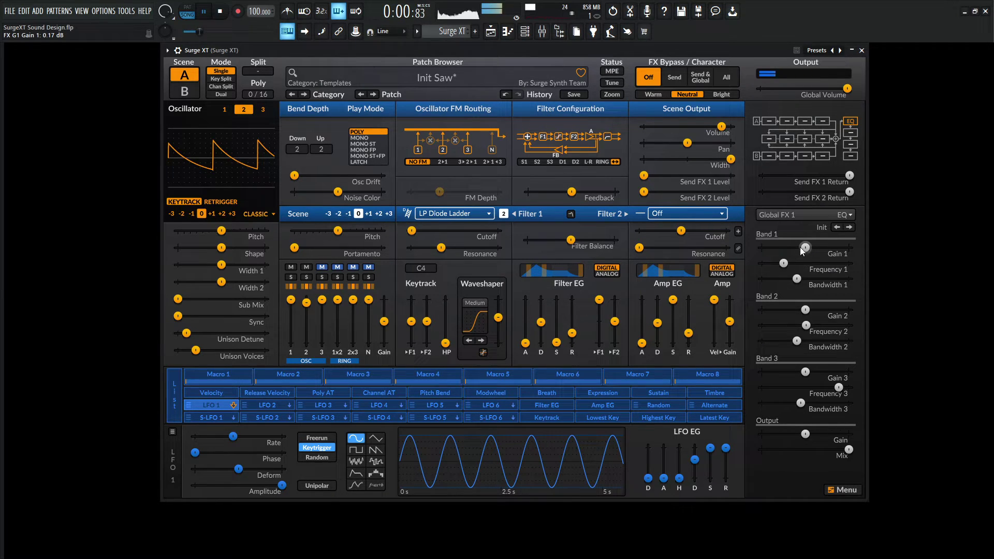
key("space")
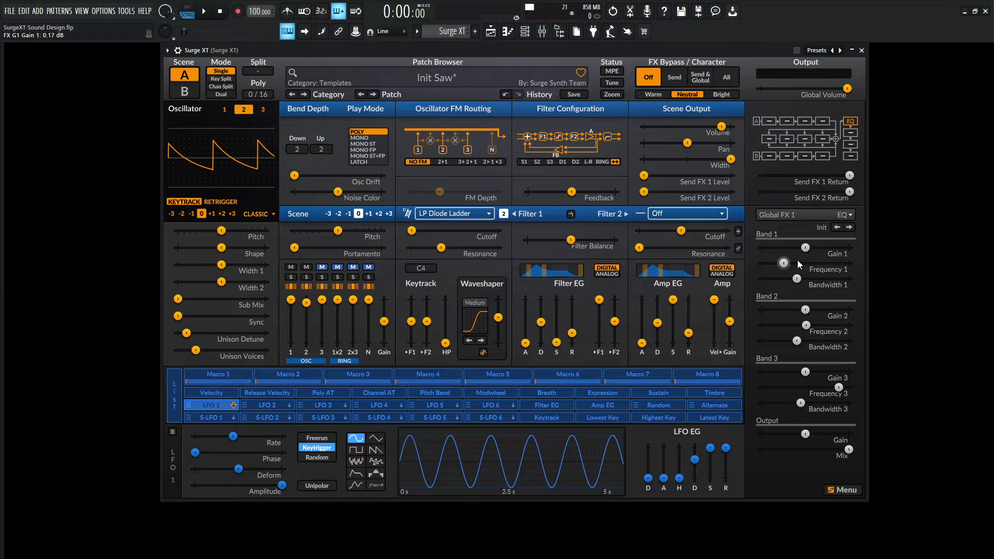
Step: Try EQ band 1 gain at 7.37 dB, then -3.77 dB, while playing
key("space")
left_click_drag(809, 247, 789, 263)
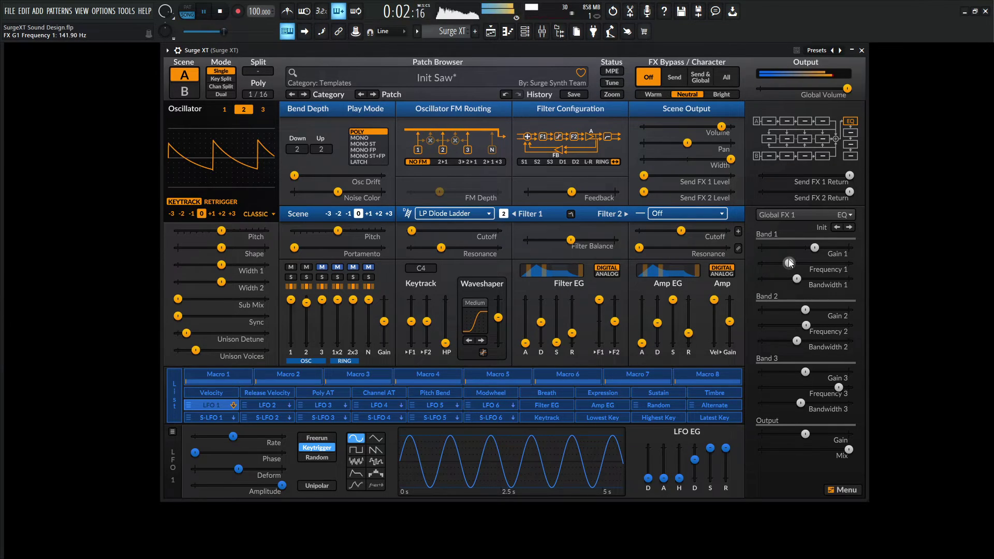
key("space")
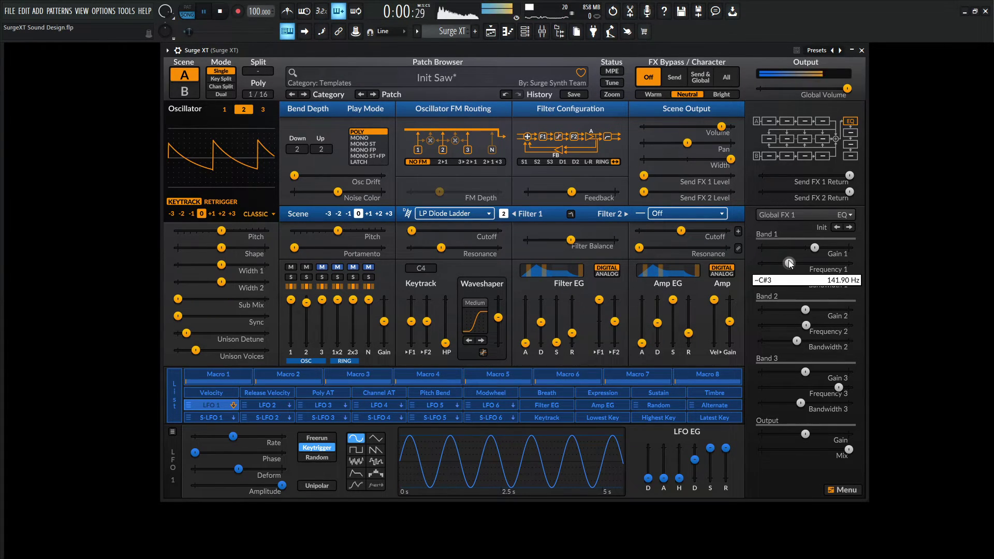
key("space")
left_click_drag(811, 252, 802, 248)
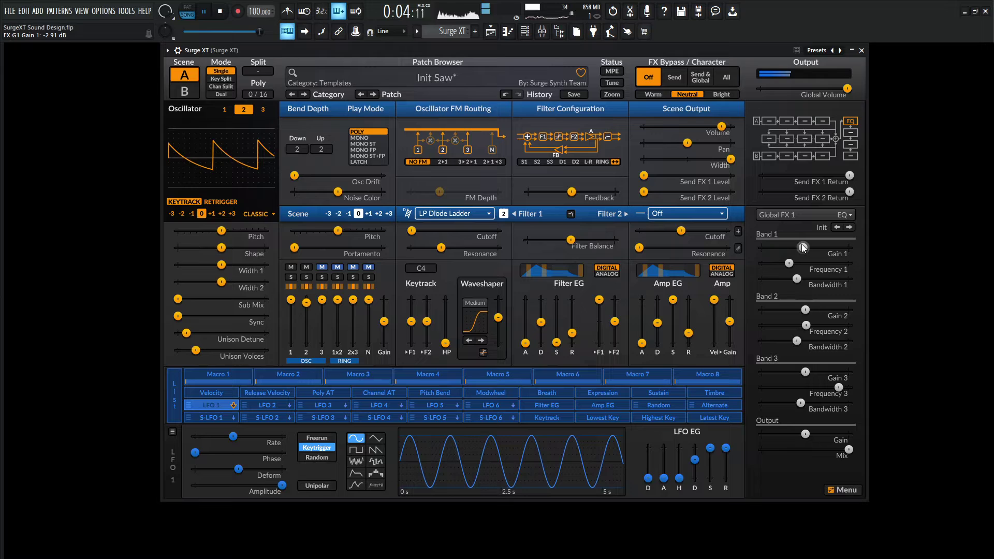
key("space")
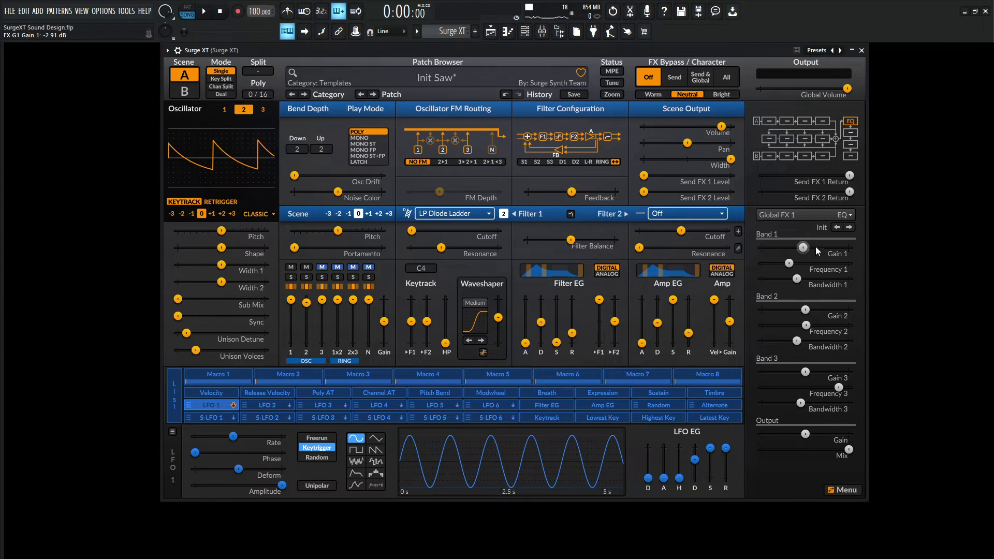
Step: Reset EQ band 1 gain to 0 dB and settle it at -2.40 dB
key("space")
left_click_drag(813, 247, 777, 247)
key("space")
double_click(766, 247)
key("space")
left_click_drag(808, 247, 806, 248)
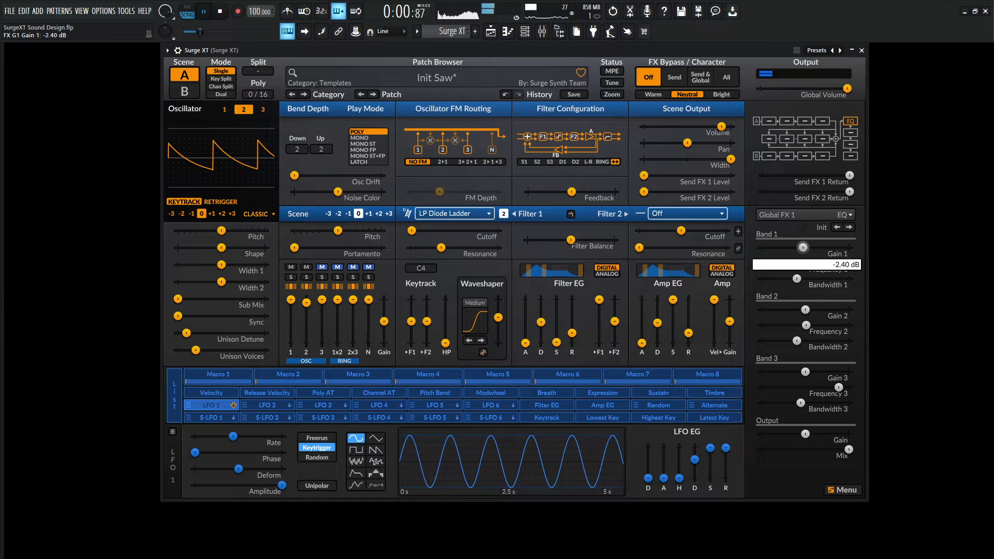
key("space")
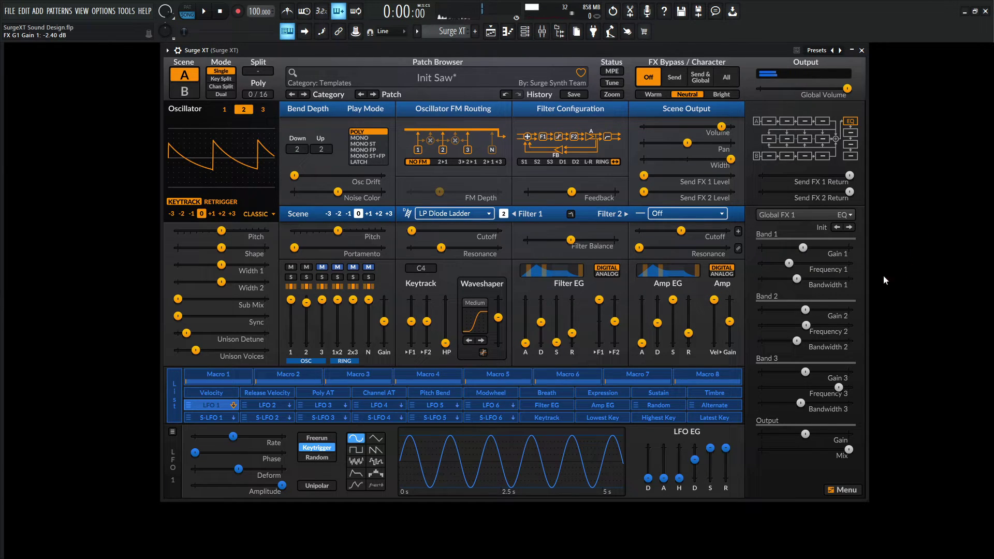
Step: Narrow EQ band 2 to 1.41 octaves and lower its frequency to 62.83 Hz
mouse_move(810, 312)
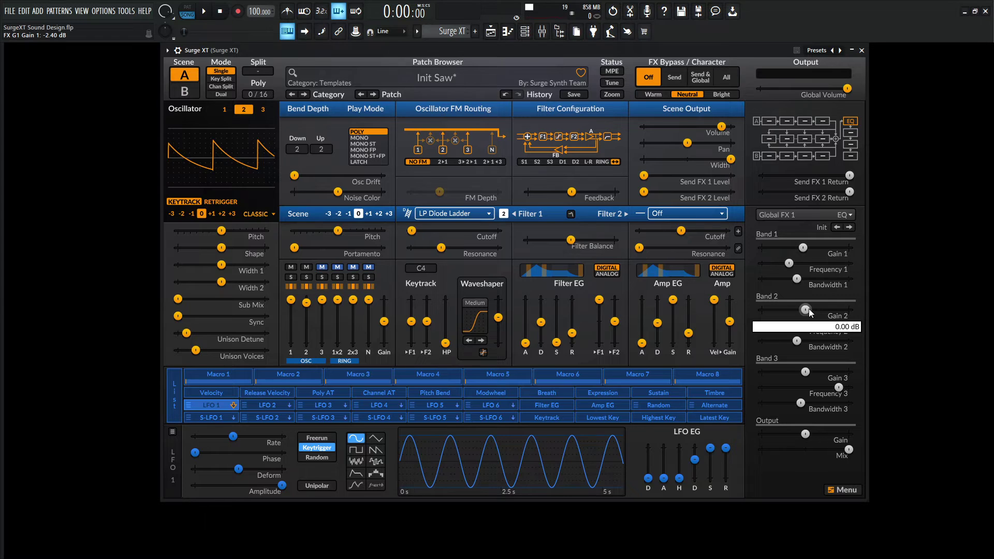
key("space")
mouse_move(810, 312)
left_mouse_down()
mouse_move(779, 325)
mouse_move(811, 309)
left_mouse_up()
left_click_drag(796, 341, 788, 340)
left_click_drag(811, 310, 816, 309)
left_click_drag(779, 325, 778, 325)
Step: Reset band 2 gain to 0 dB, then raise it to a small boost of about 1.4 dB
double_click(815, 307)
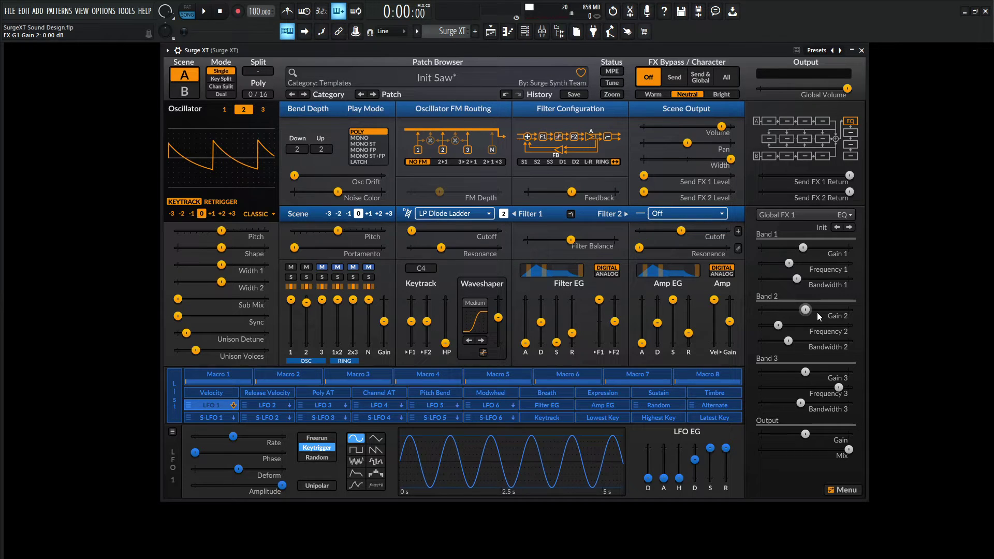
key("space")
left_click_drag(815, 312, 807, 310)
Step: Lower EQ band 3 frequency to 523.25 Hz and reset its gain to 0 dB
key("space")
mouse_move(813, 377)
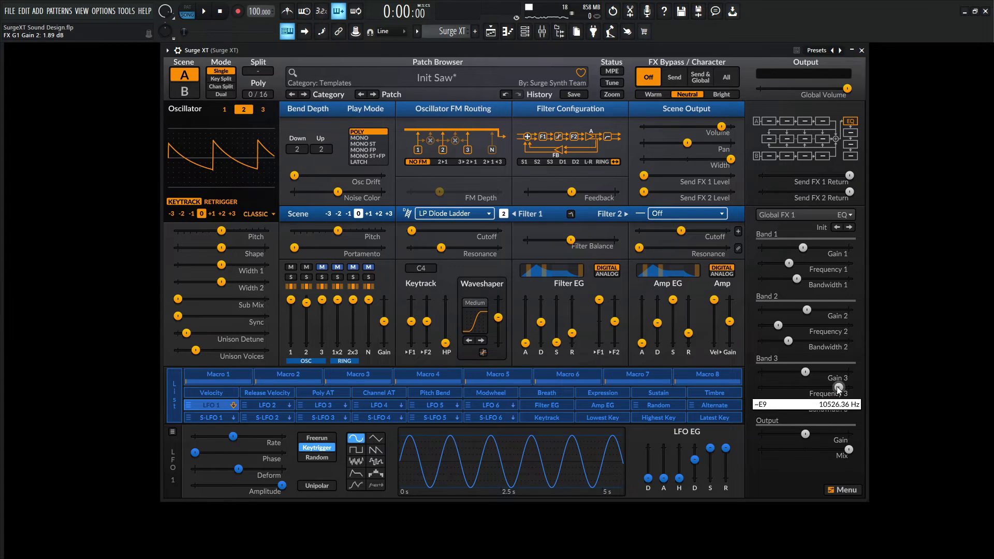
left_click_drag(831, 384, 807, 372)
key("space")
key("space")
double_click(806, 372)
key("space")
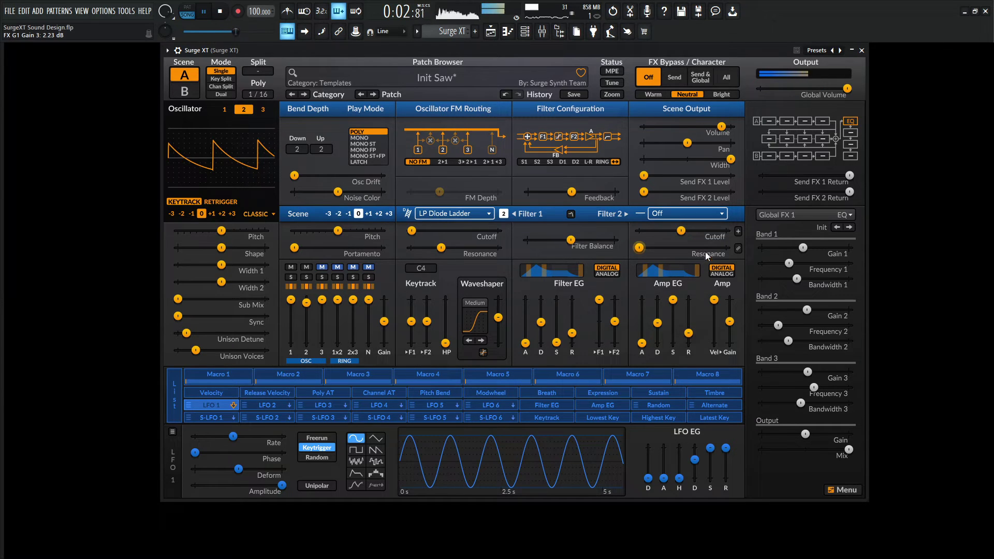
Step: Cut EQ band 1 to about -2.74 dB, set Filter 1 resonance to 34.64%, and raise waveshaper drive to 4.29 dB
key("space")
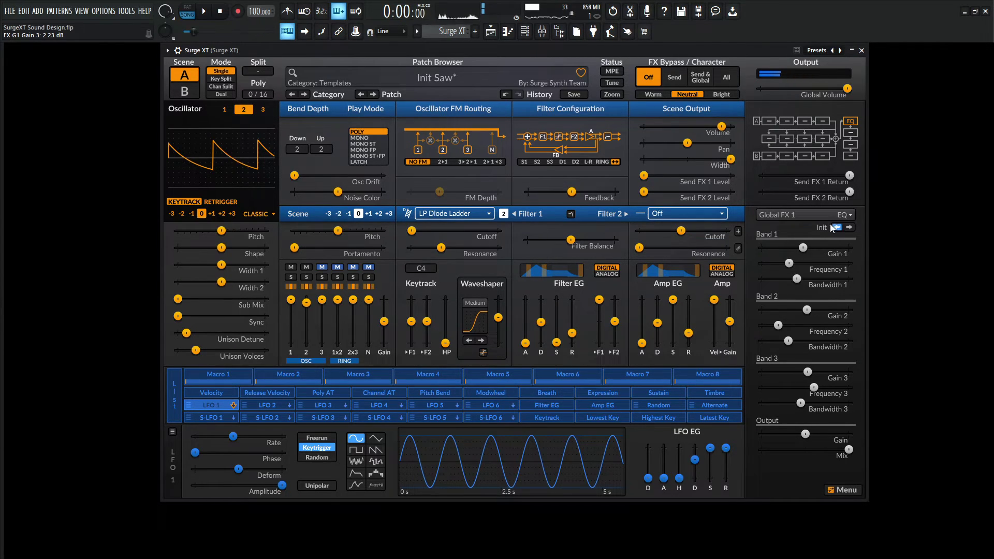
left_click(803, 248)
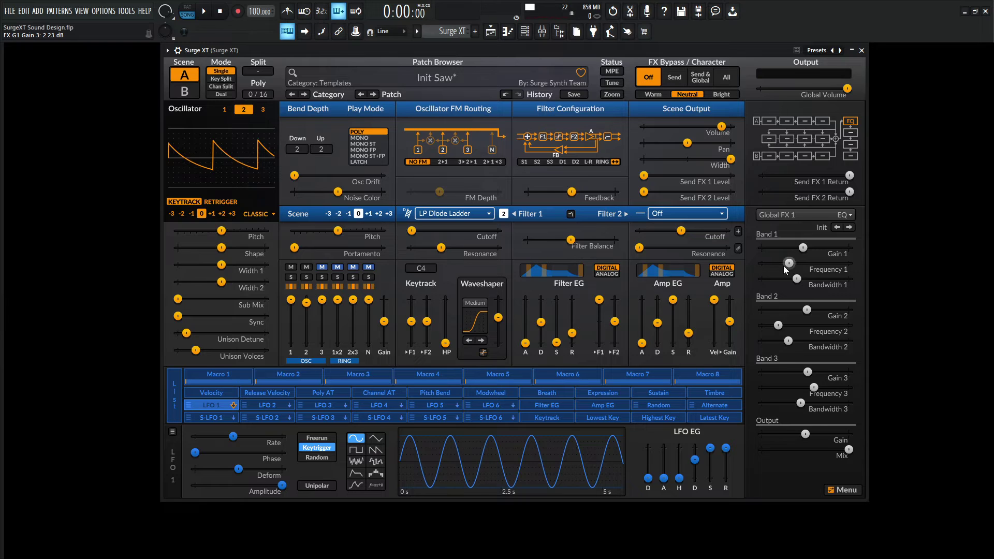
key("space")
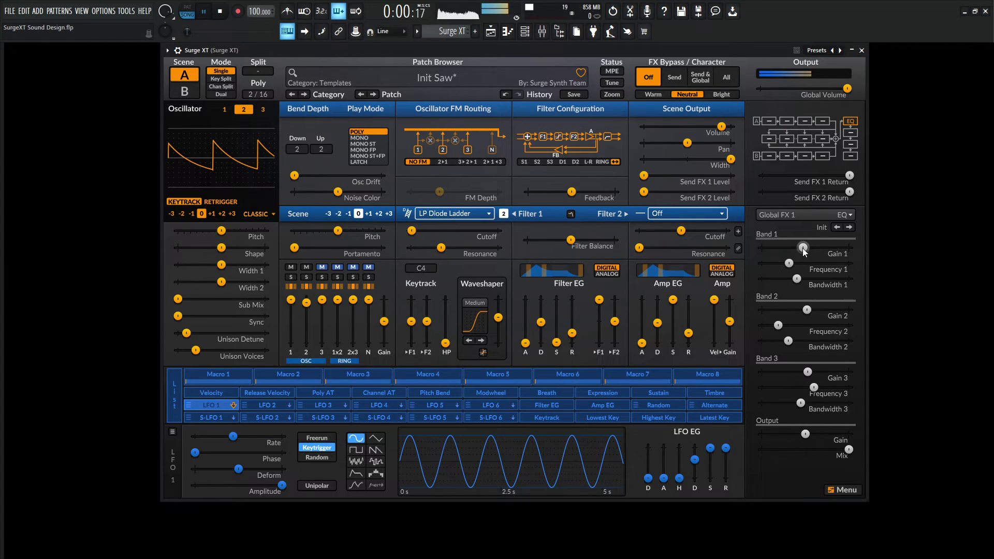
left_click_drag(803, 247, 802, 247)
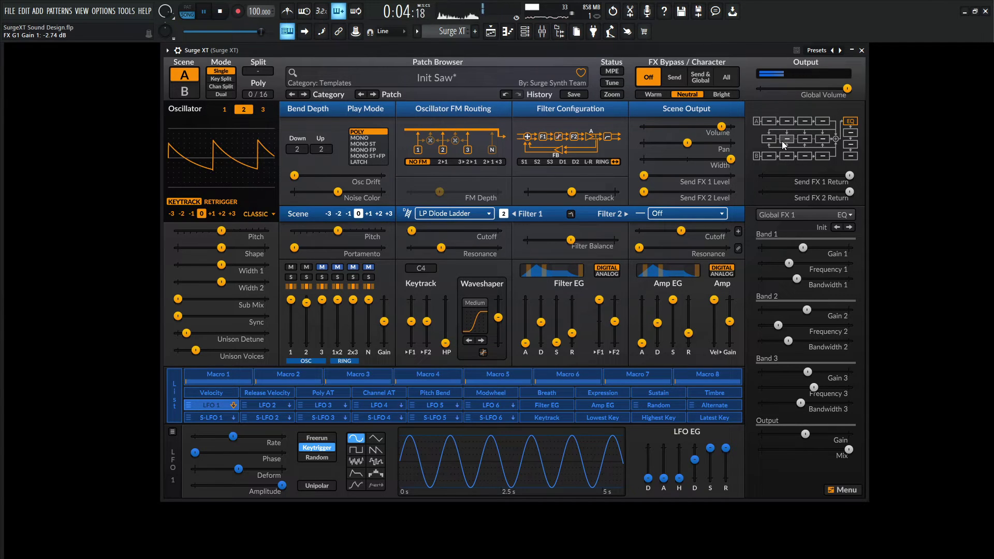
left_click_drag(441, 248, 441, 248)
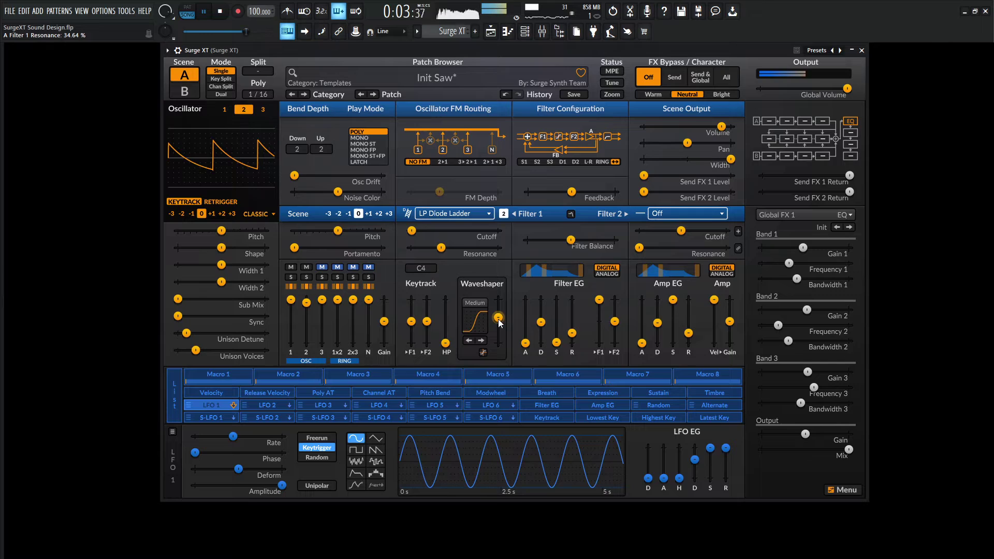
left_click_drag(498, 317, 498, 318)
key("space")
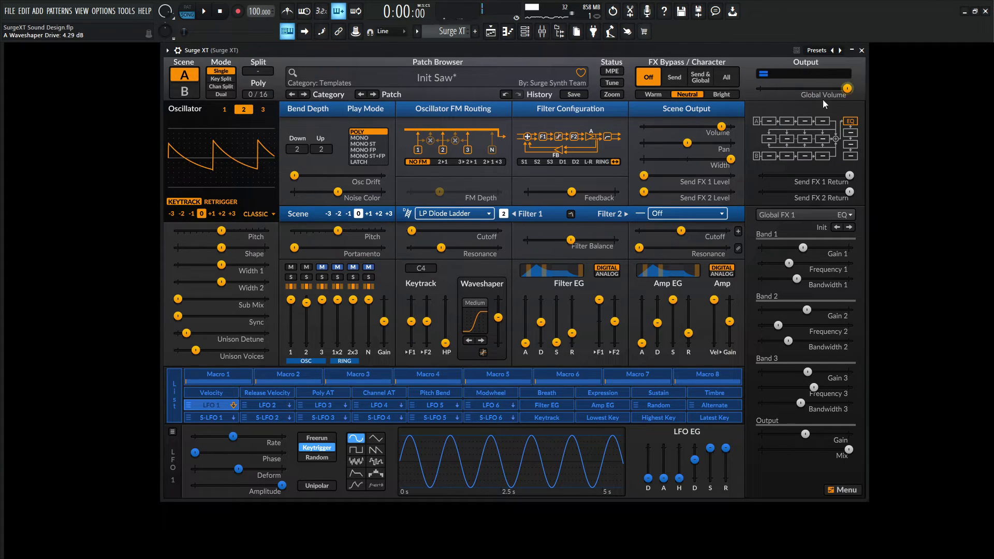
Step: Load the Chorus > Analog Warmth preset into Global FX slot 2 and set its mix to 16.25%
left_click(850, 133)
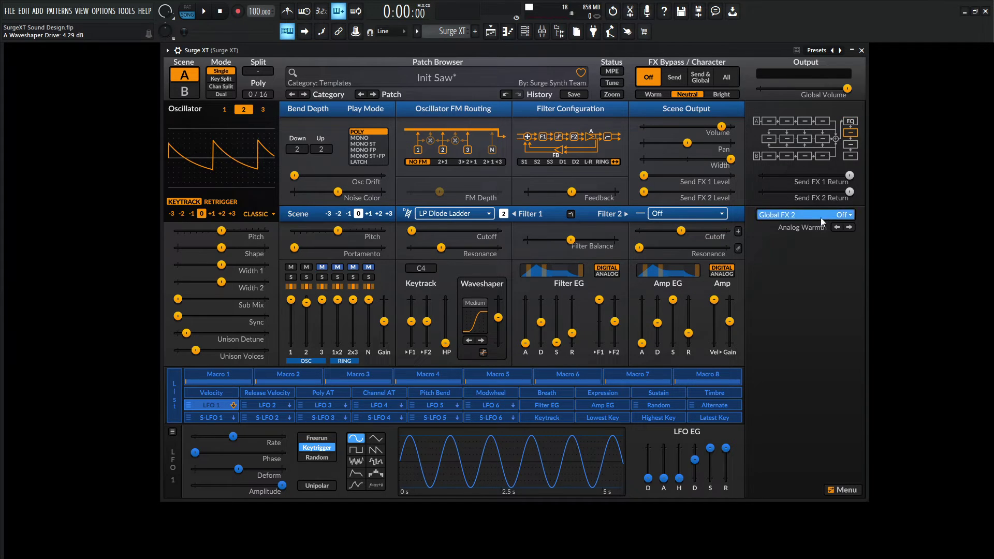
left_click(786, 215)
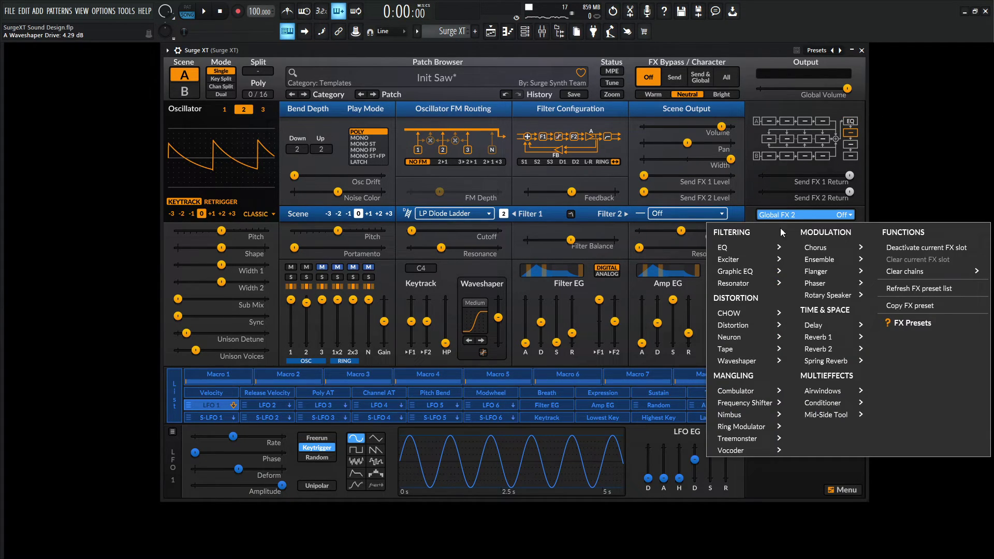
mouse_move(768, 313)
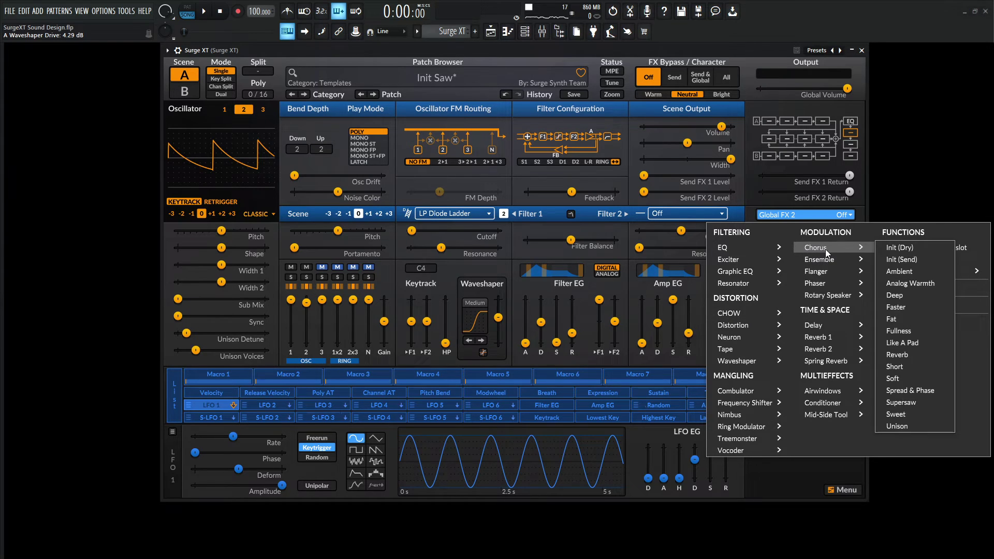
mouse_move(817, 250)
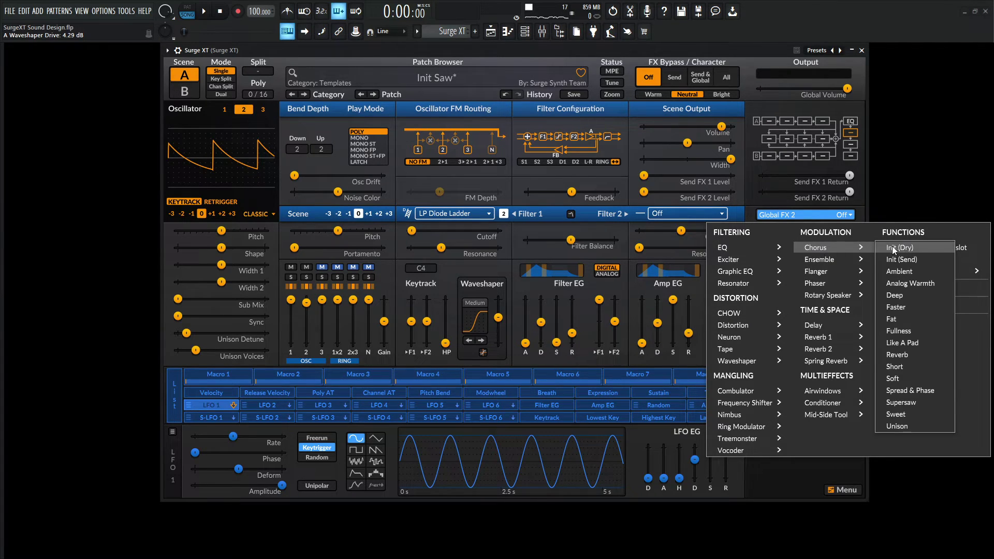
left_click(915, 281)
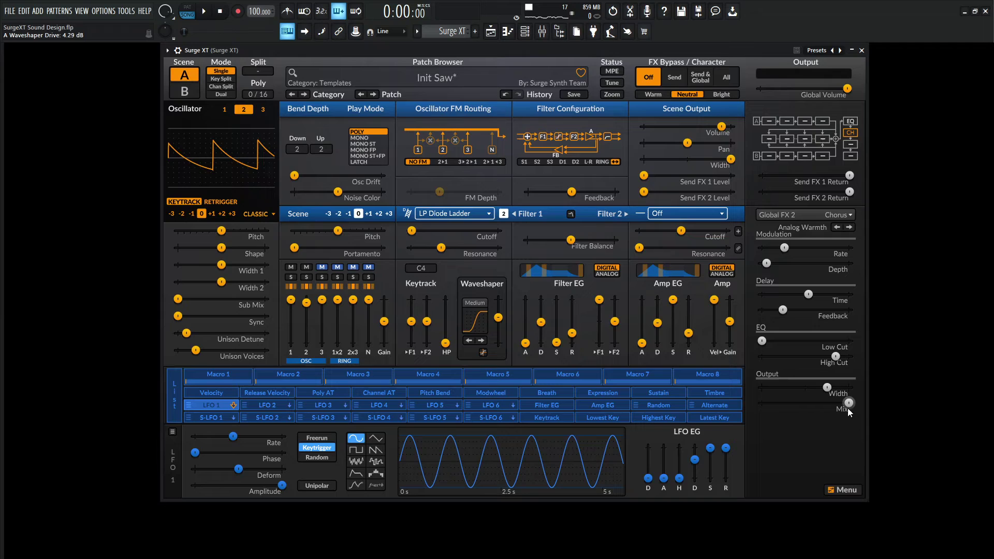
left_click_drag(847, 403, 776, 402)
key("space")
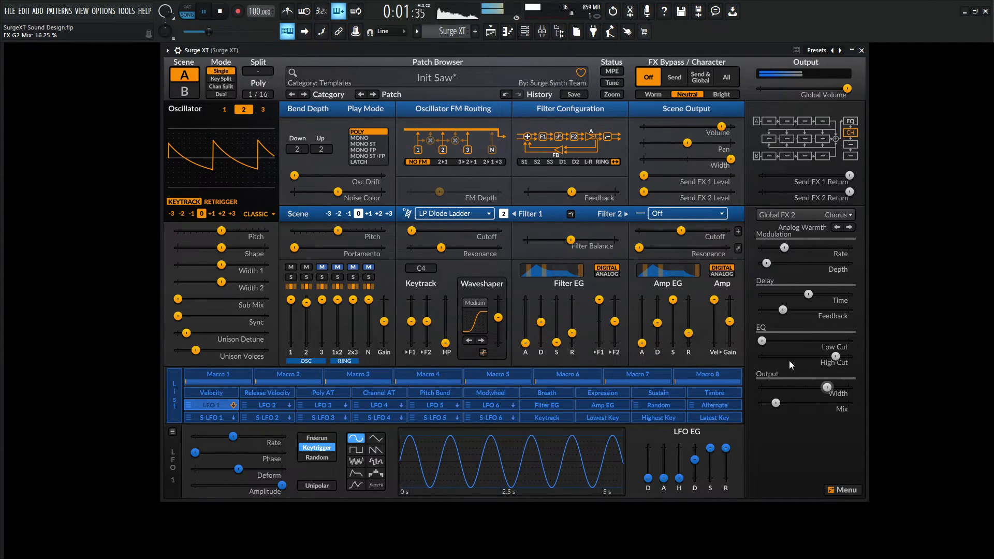
mouse_move(826, 260)
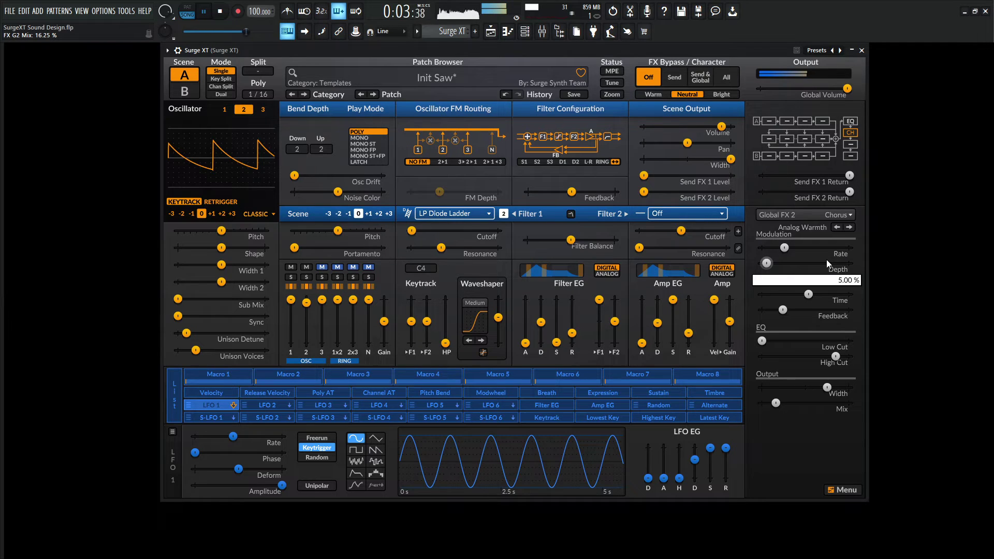
key("space")
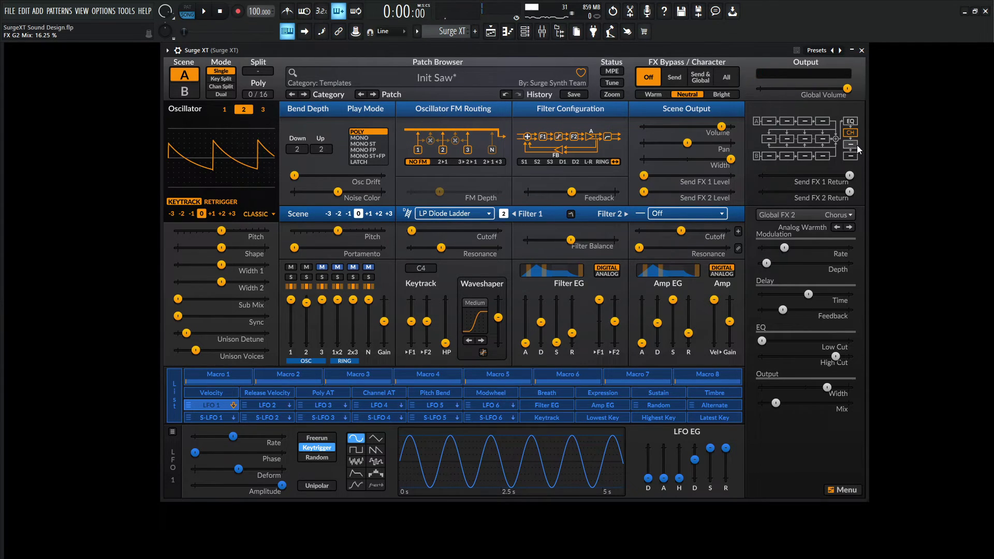
Step: Load the Delay > Basic 1/8 preset into Global FX slot 3 with the right time at 1/8 dotted
left_click(850, 144)
left_click(781, 215)
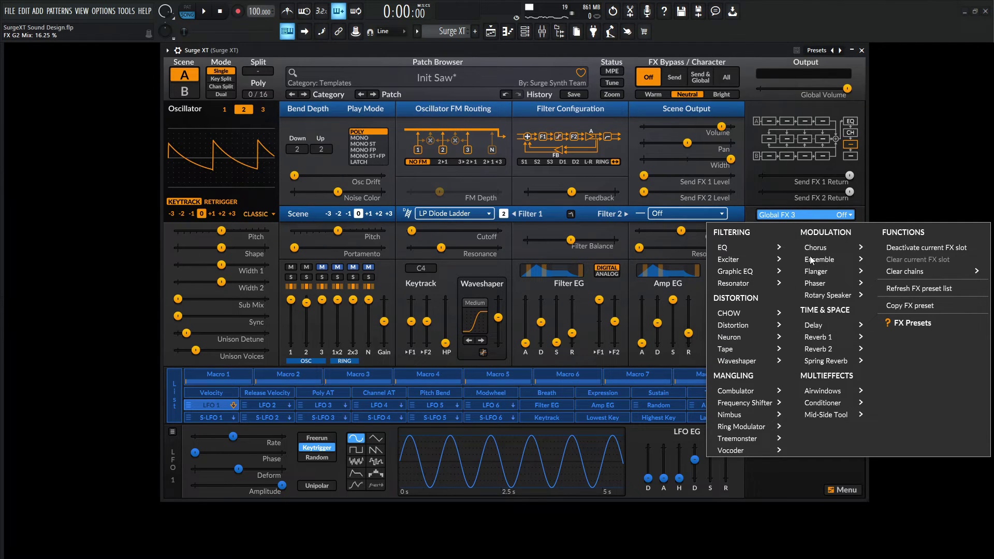
mouse_move(820, 328)
left_click(722, 121)
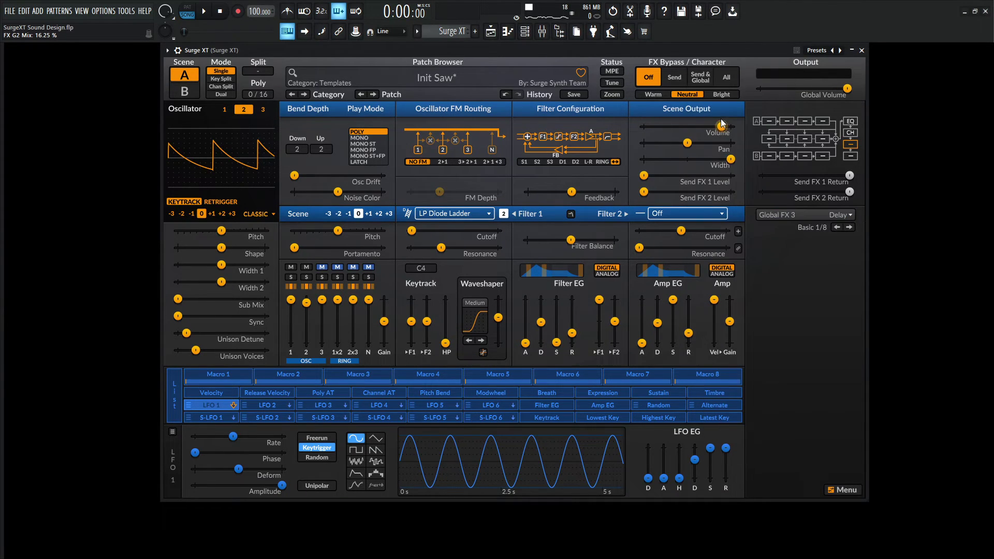
left_click_drag(801, 294, 806, 294)
mouse_move(818, 277)
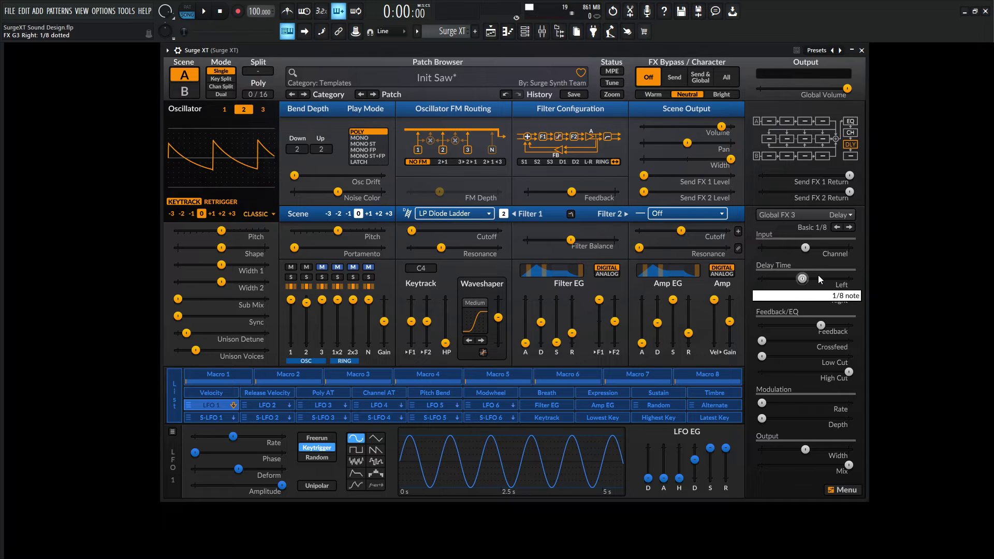
key("space")
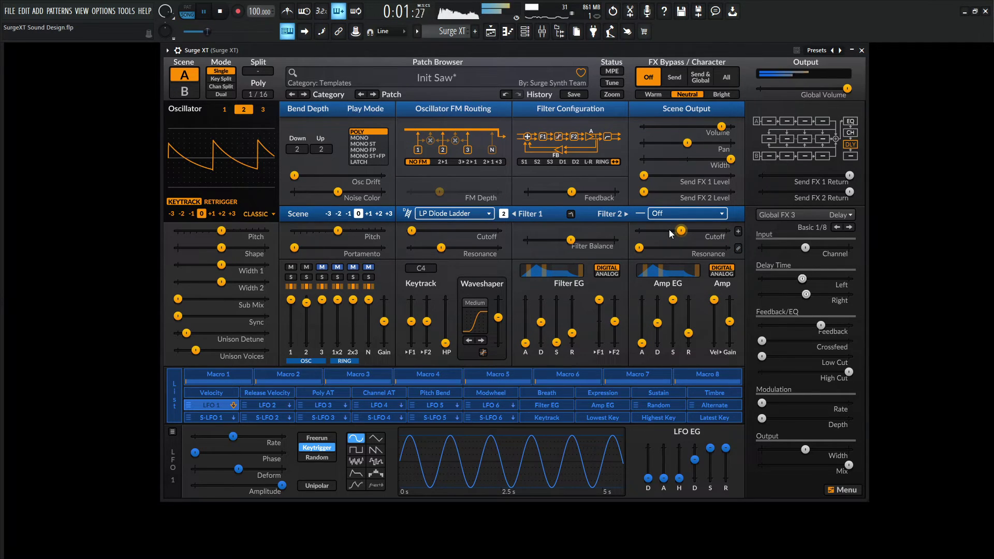
key("space")
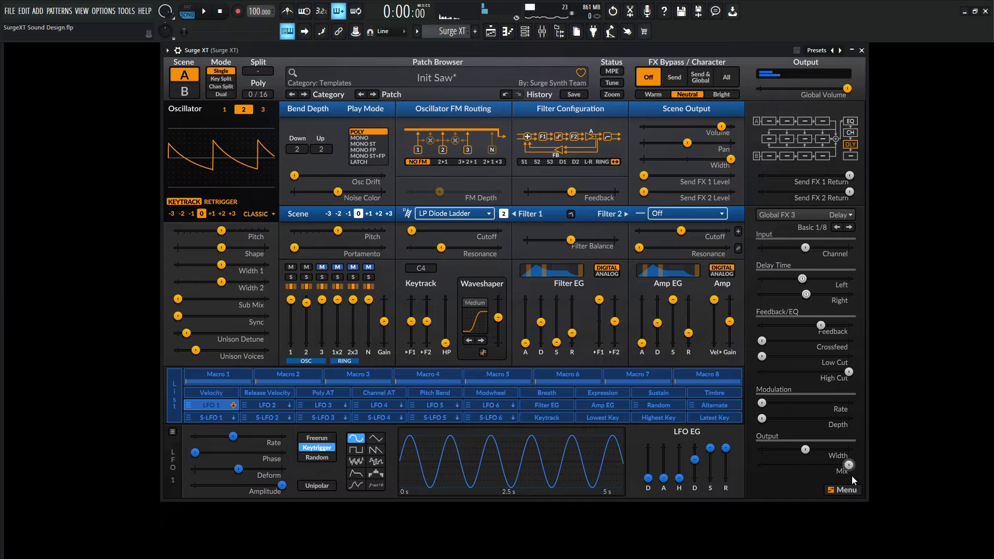
Step: Set the delay mix to about 14.11% and feedback to 54.32%
left_click_drag(846, 466, 774, 464)
key("space")
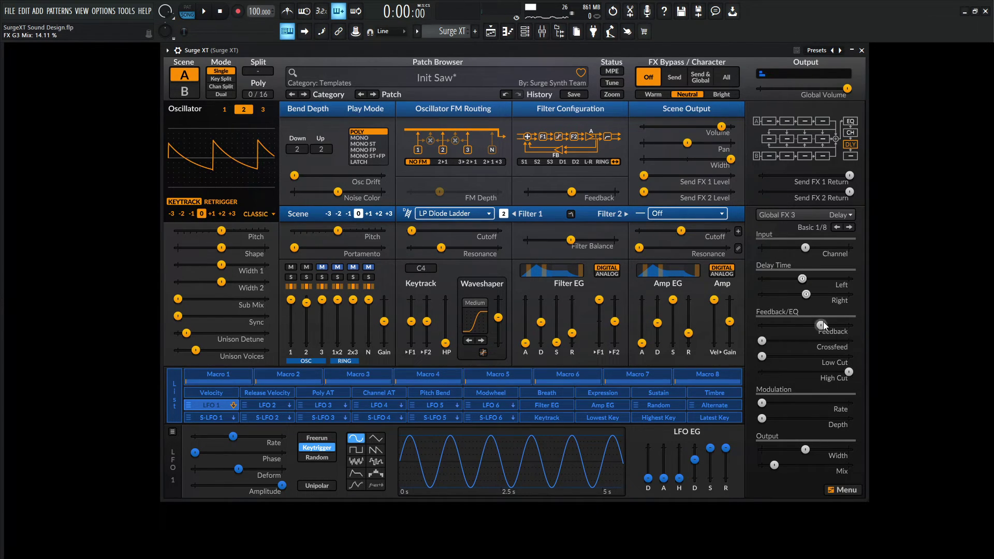
key("space")
left_click_drag(821, 325, 809, 325)
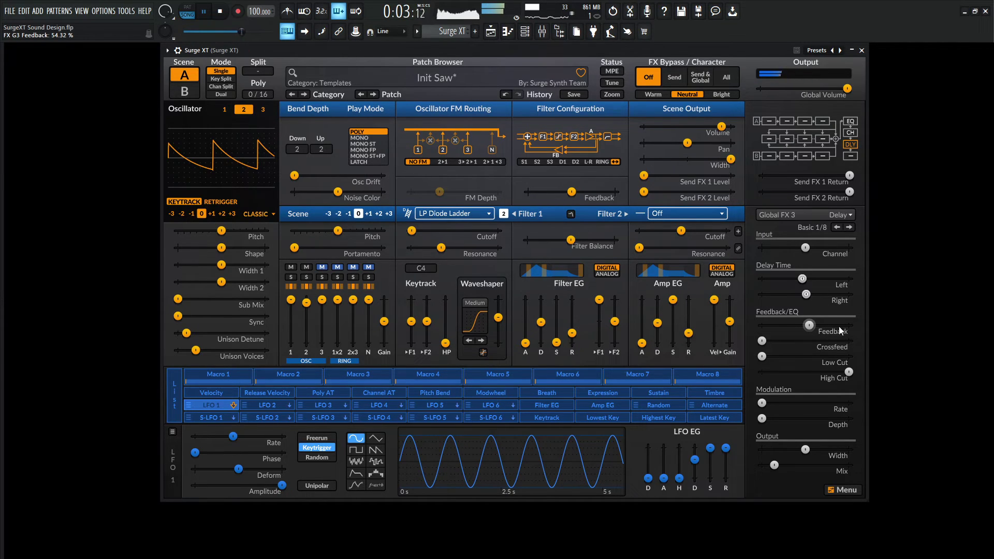
key("space")
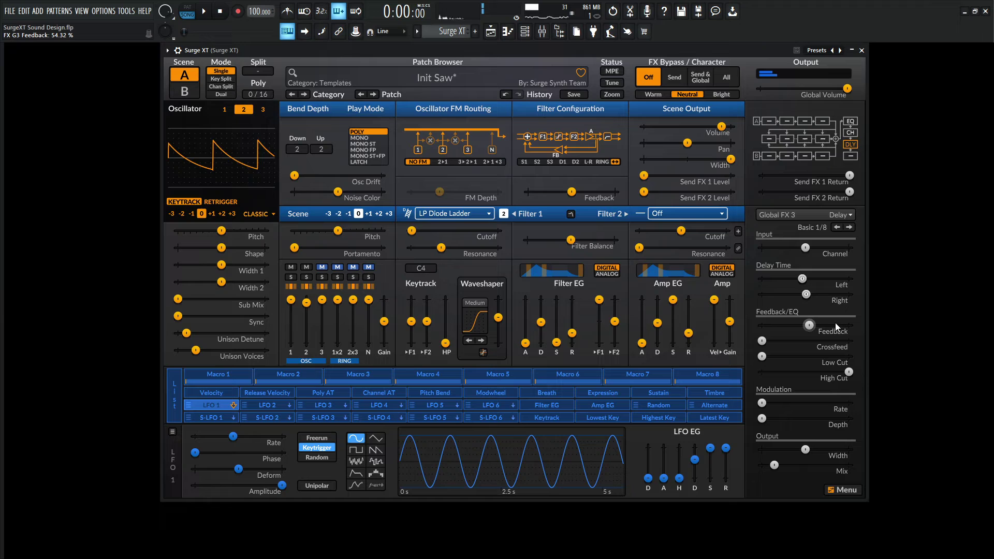
key("space")
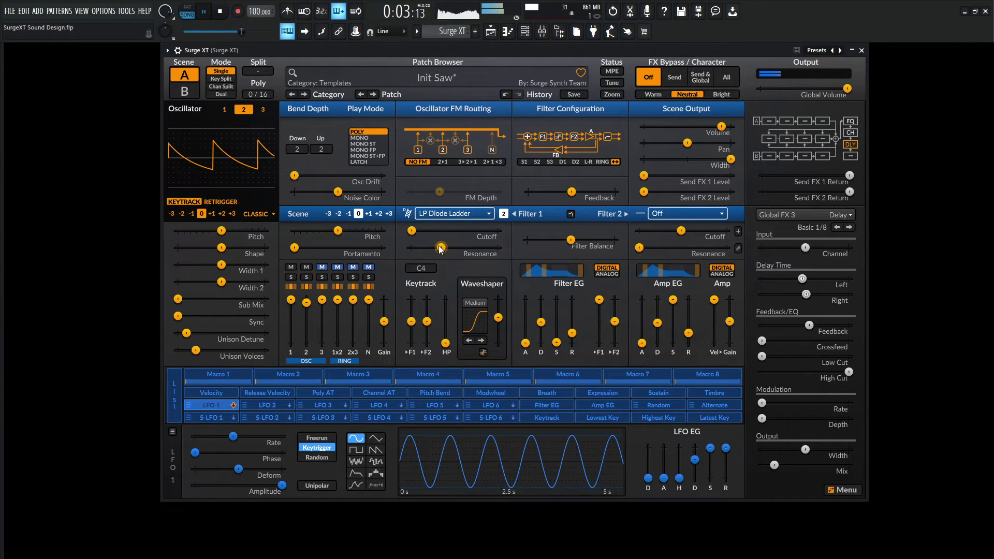
Step: Nudge Filter 1 resonance up, shorten the filter and amp envelope decays, and pull amp sustain down
left_click_drag(441, 248, 443, 248)
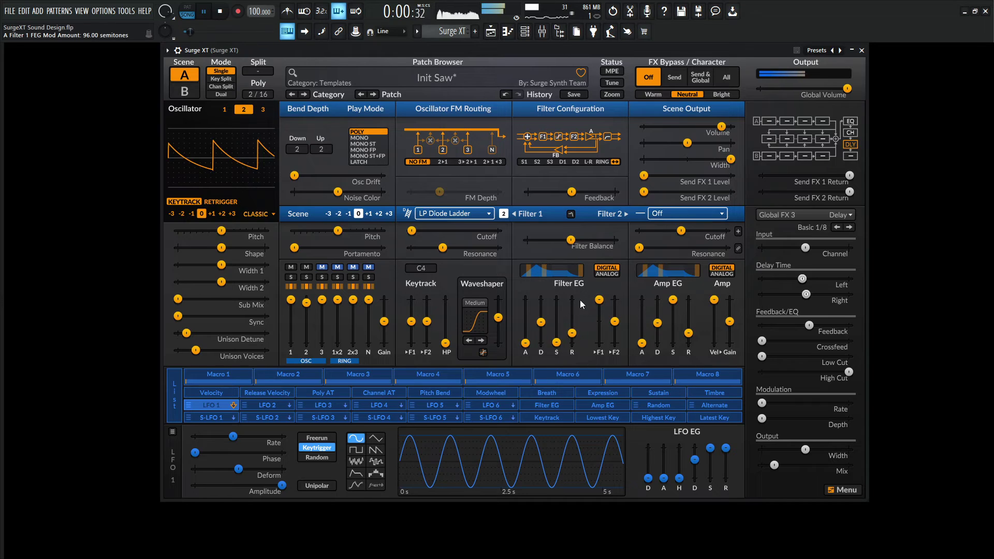
left_click_drag(541, 322, 539, 318)
key("space")
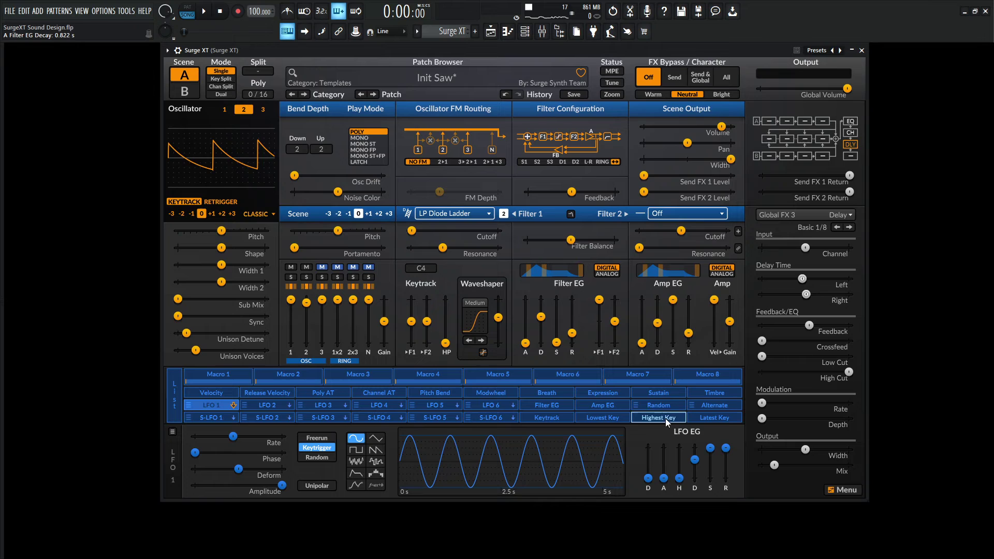
key("space")
left_click_drag(673, 299, 657, 320)
left_click_drag(540, 316, 541, 317)
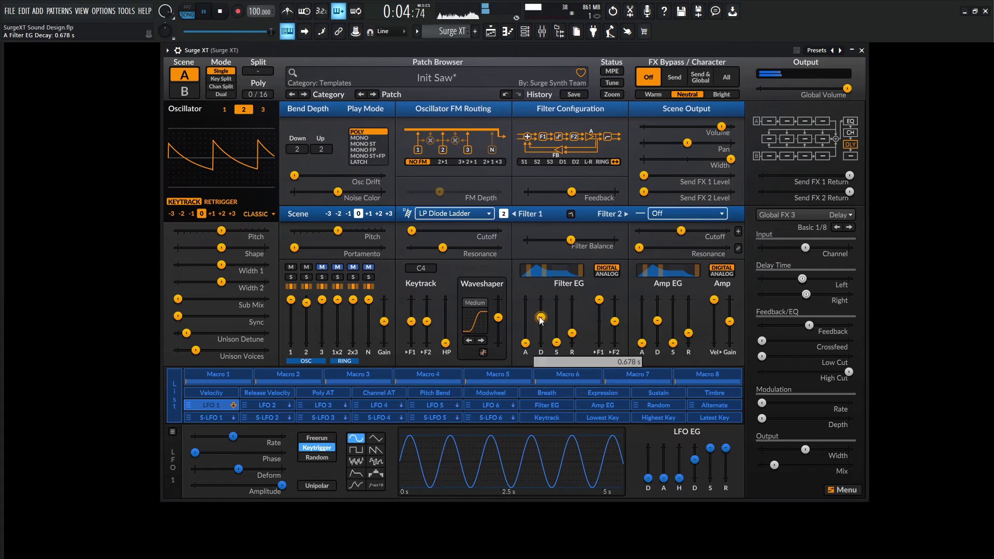
left_click_drag(656, 320, 657, 319)
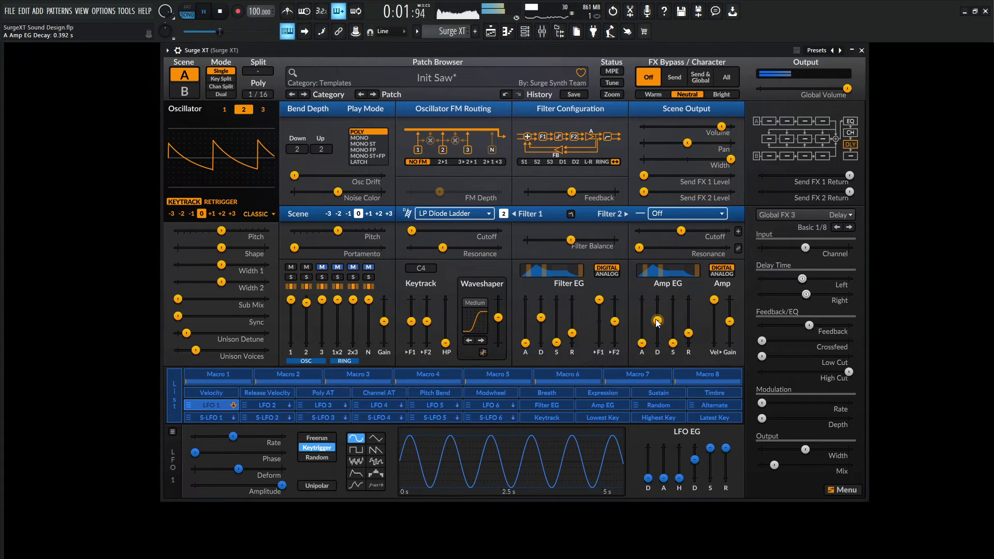
key("space")
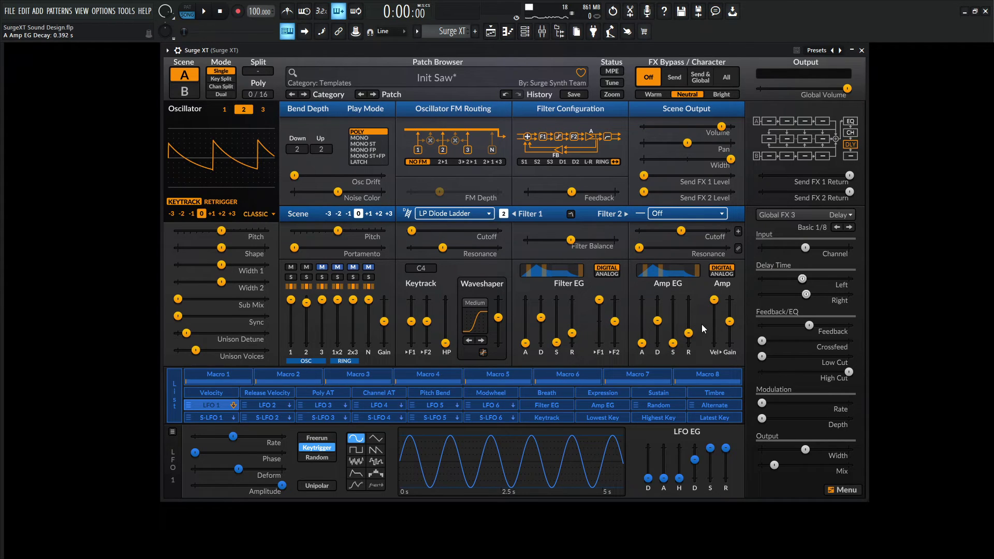
Step: Set amp sustain to 37.50% and filter EG decay near 0.446 s, then drop the scene octave to -1
key("space")
left_click_drag(672, 343, 657, 319)
left_click_drag(541, 317, 541, 320)
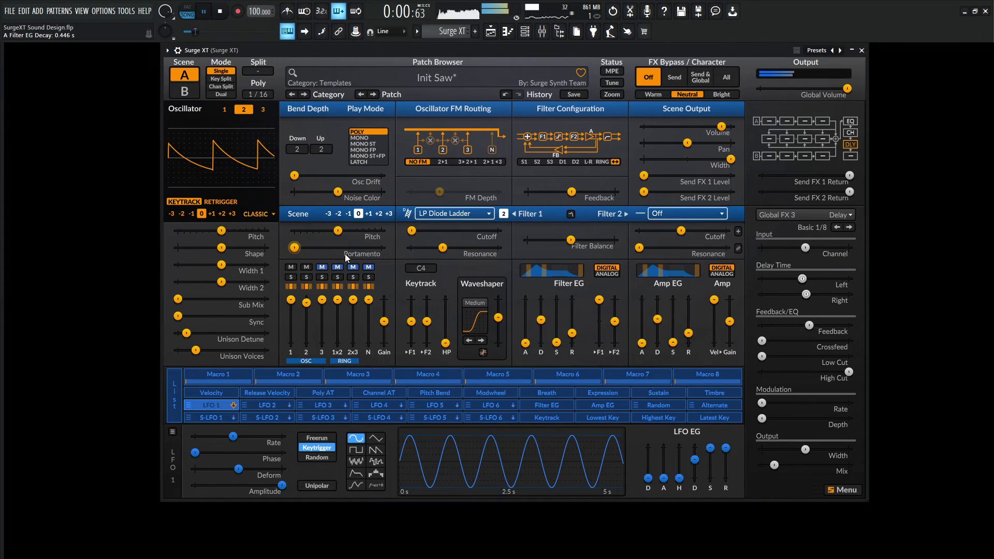
left_click(348, 214)
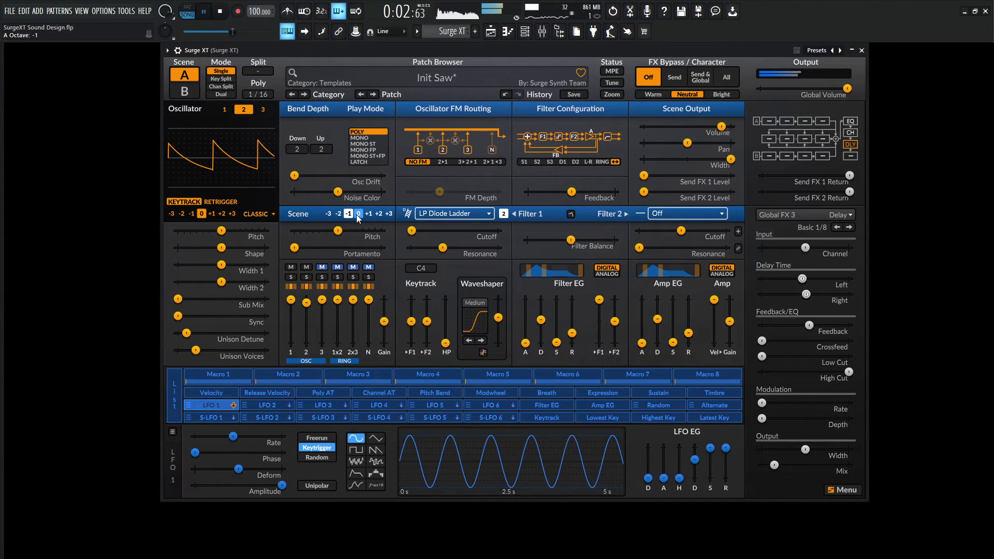
key("space")
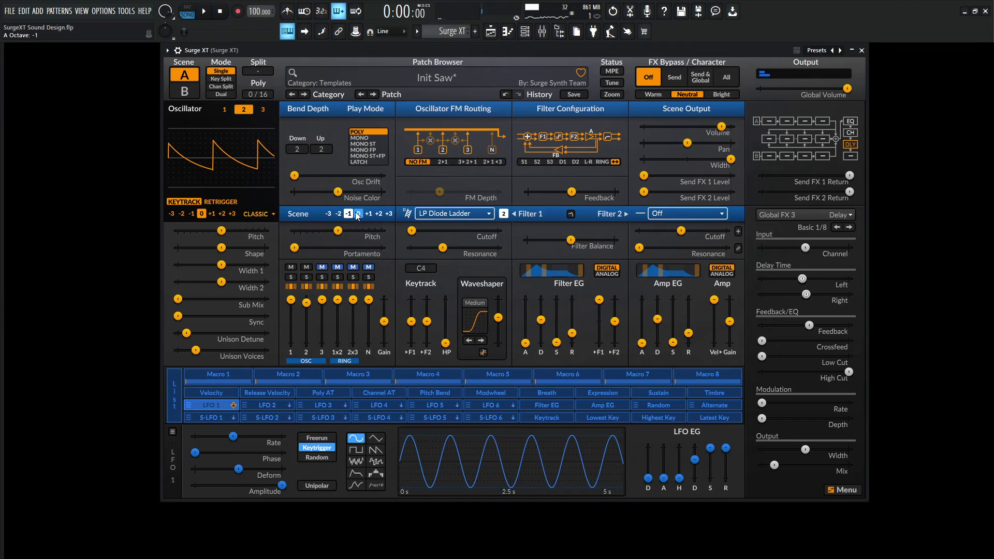
key("space")
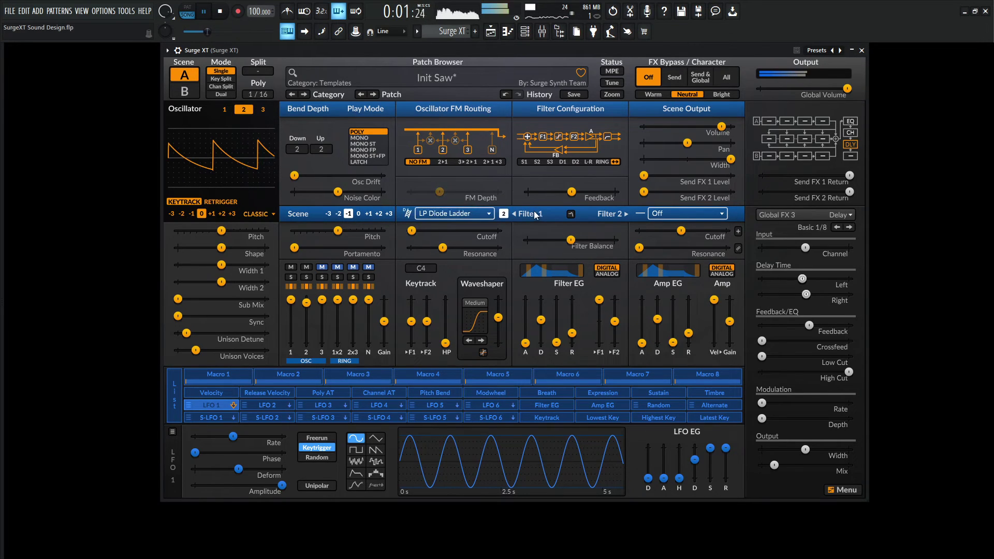
left_click(498, 163)
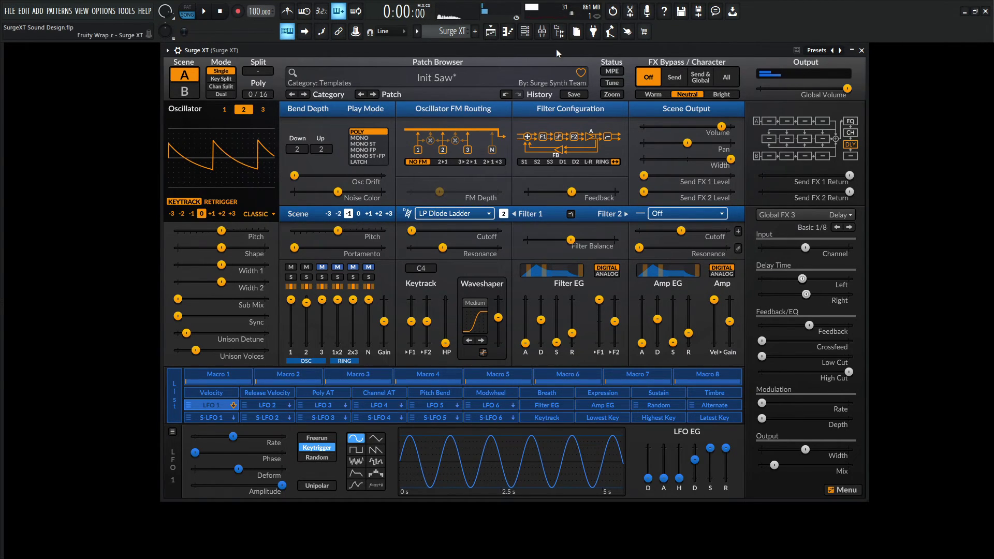
Step: In StepicVST, raise step 14 of the octave row to +1 while the sequence plays
key("space")
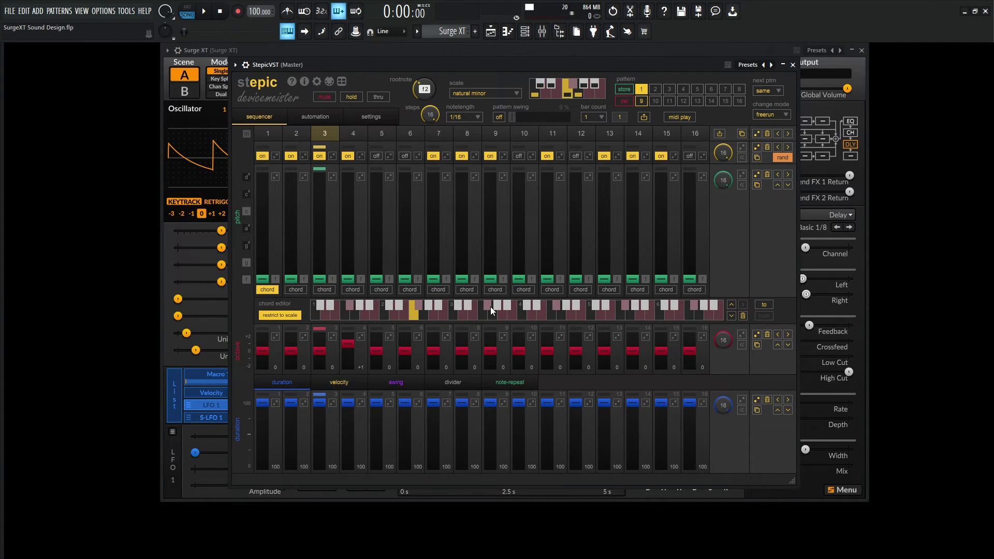
key("space")
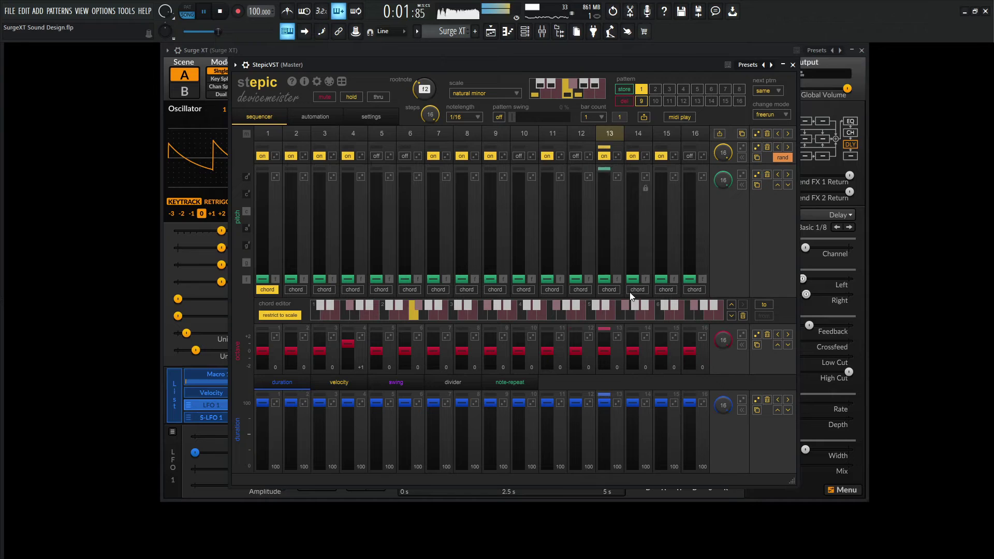
left_click(632, 345)
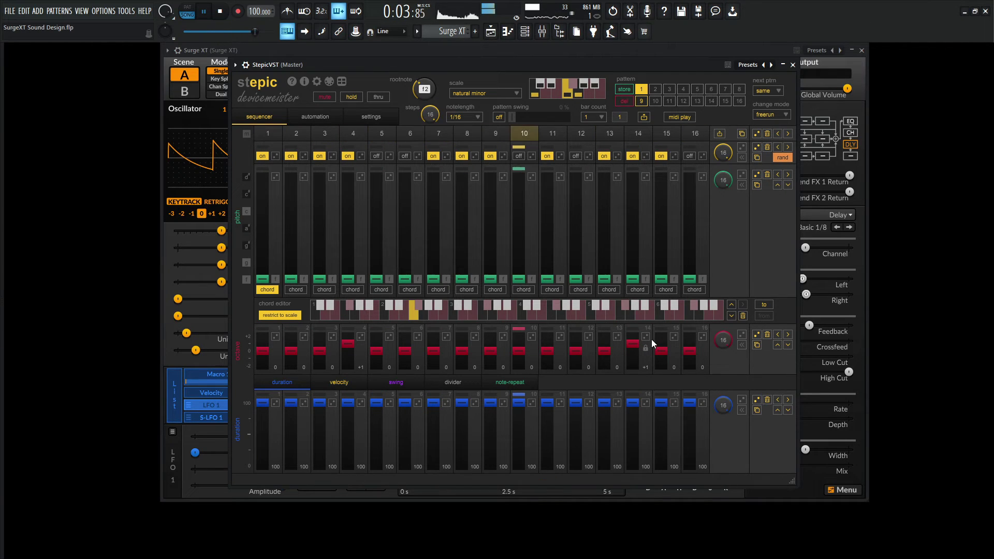
Step: Back in Surge XT, set Filter 1 cutoff to 13.75 Hz and amp gain to 4.11 dB
left_click(759, 51)
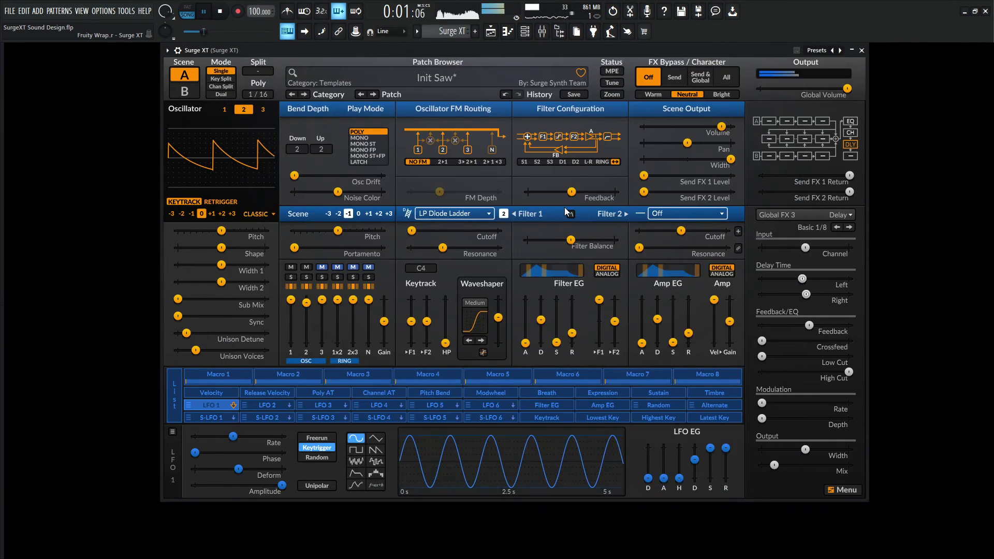
left_click_drag(413, 230, 435, 248)
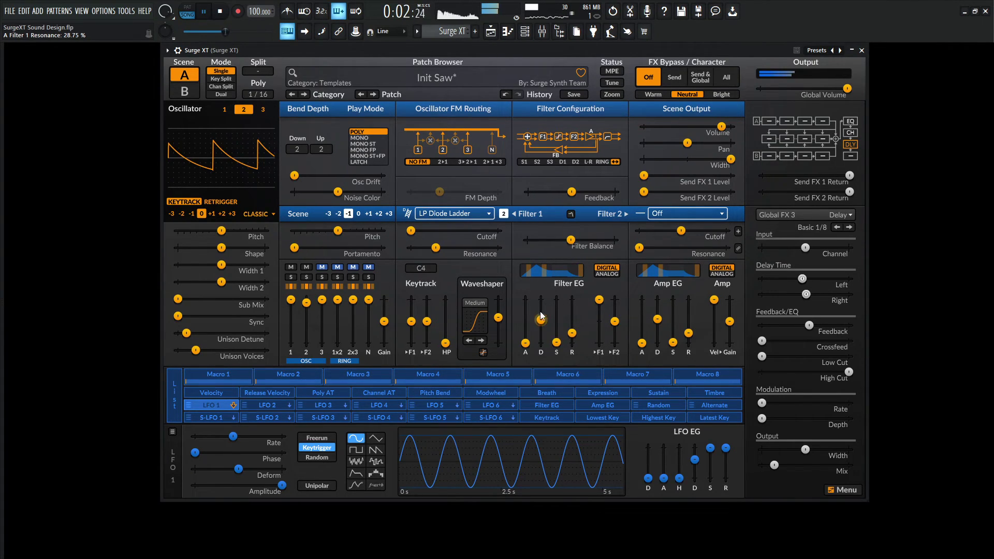
mouse_move(729, 321)
left_click_drag(729, 321, 729, 319)
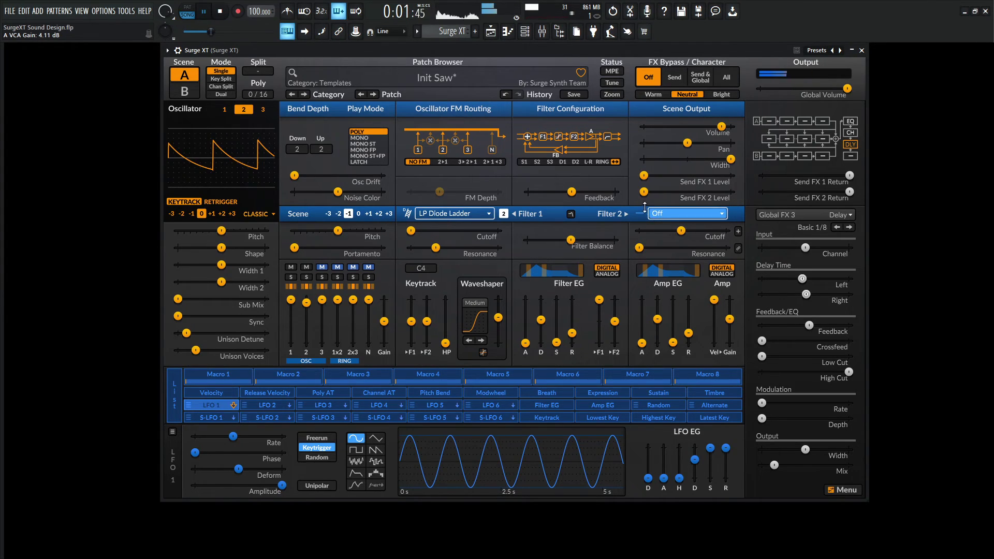
key("space")
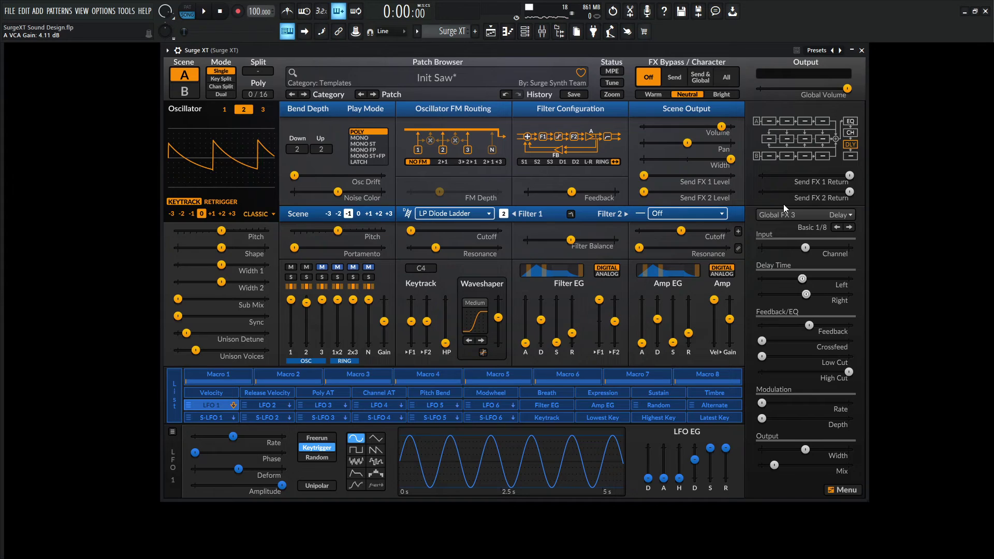
key("space")
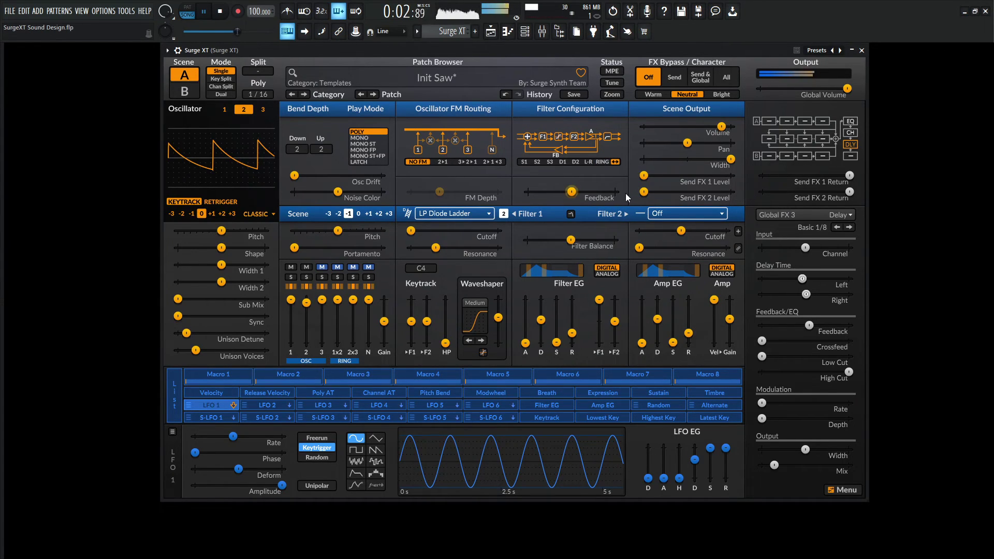
key("space")
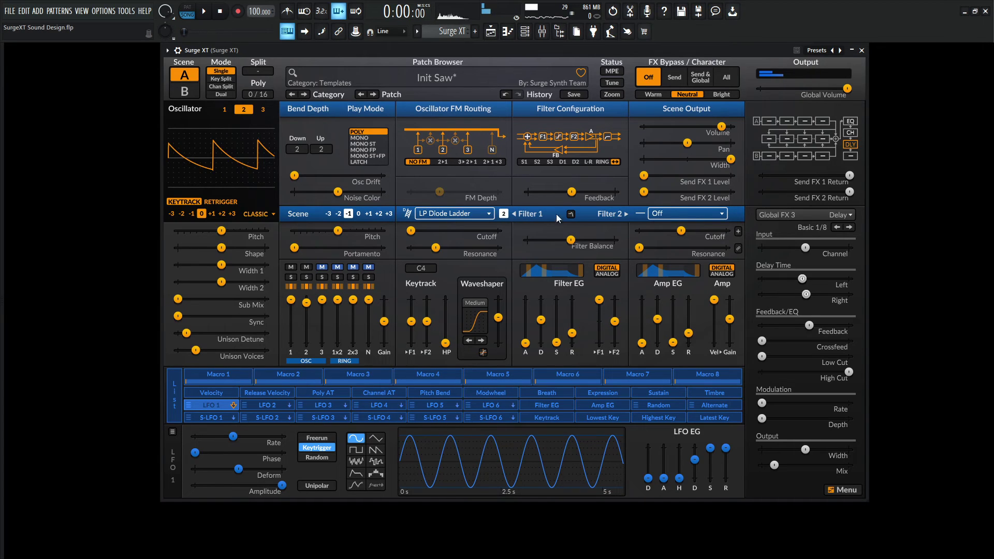
Step: Try Filter 1's 6 dB and 12 dB subtypes and lower its resonance to about 25%
key("space")
left_click(503, 213)
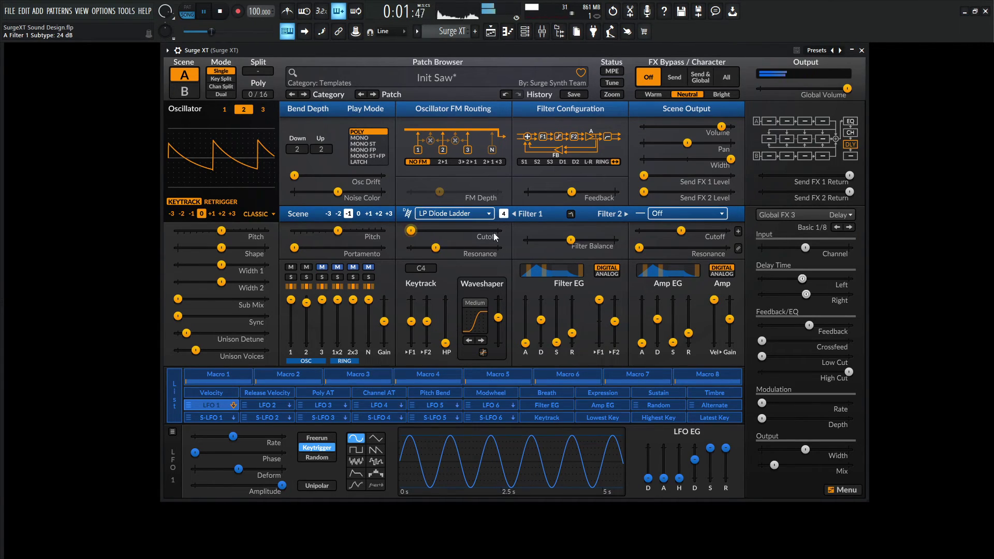
key("space")
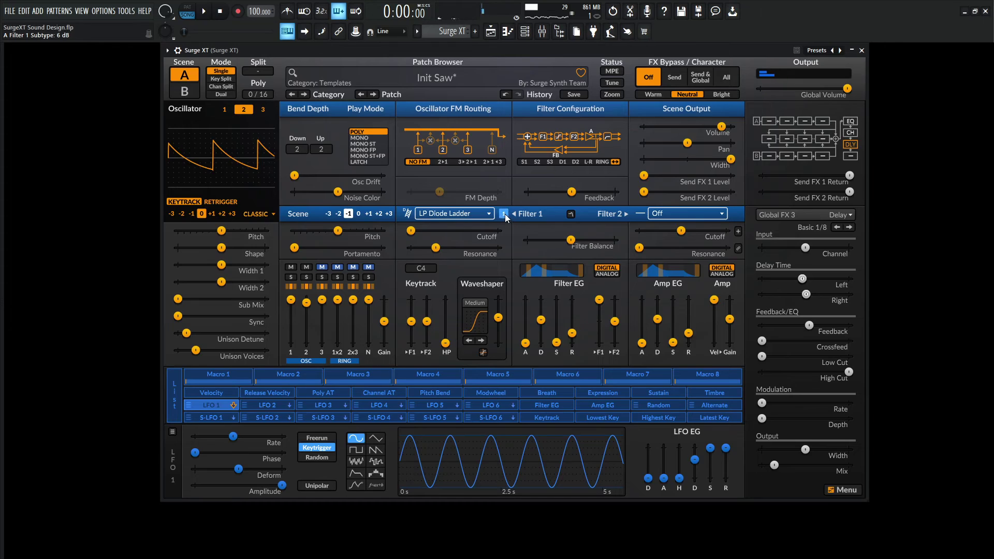
right_click(505, 213)
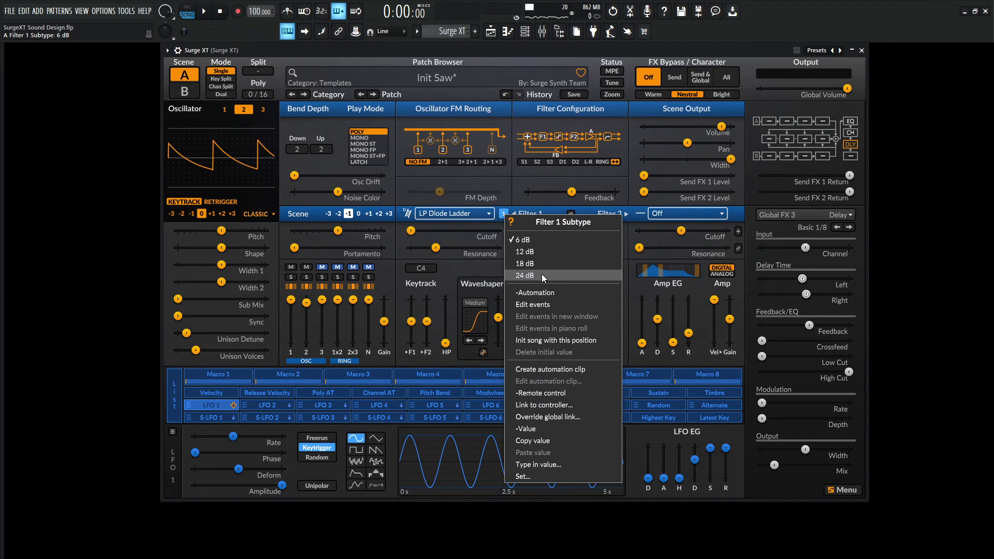
left_click(458, 260)
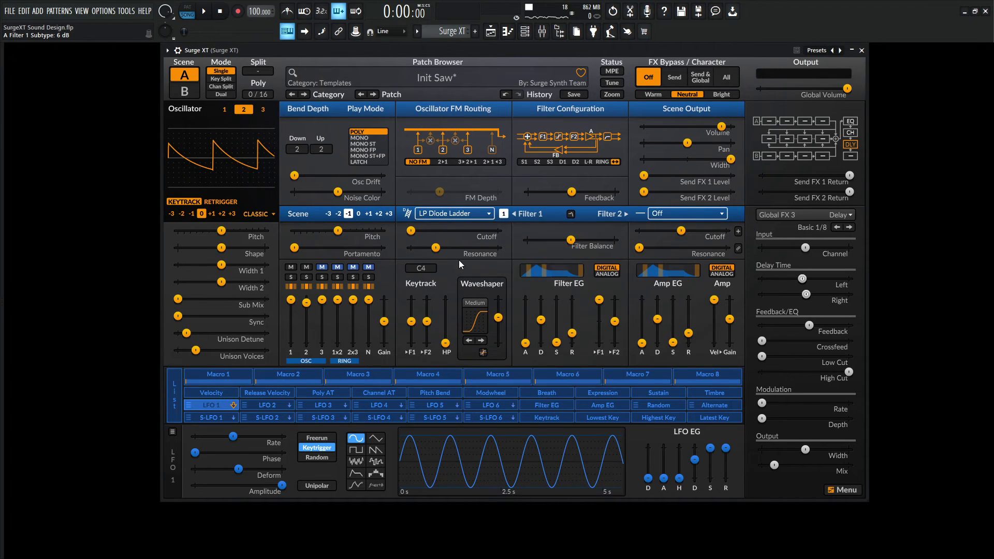
key("space")
left_click(504, 214)
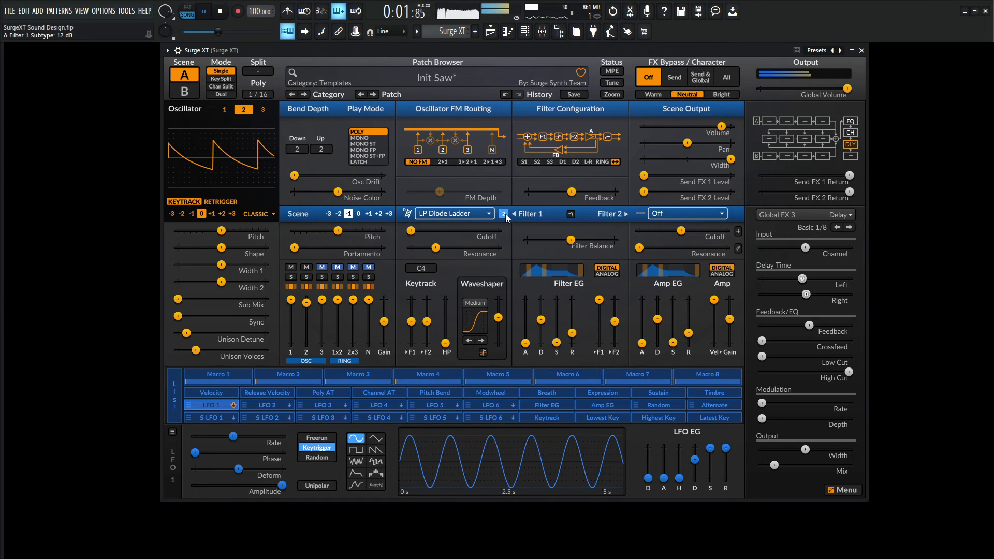
left_click_drag(436, 248, 434, 248)
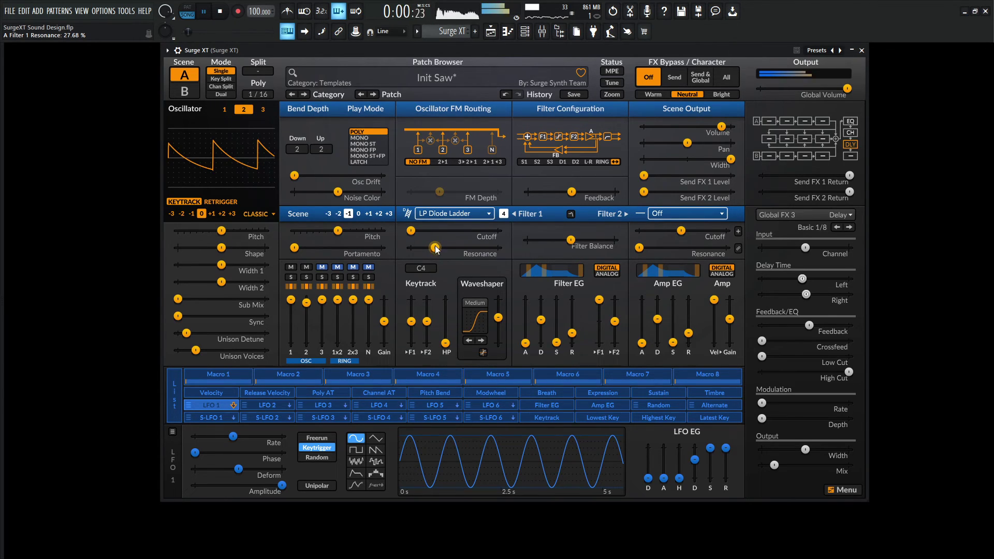
left_click_drag(434, 242, 432, 244)
key("space")
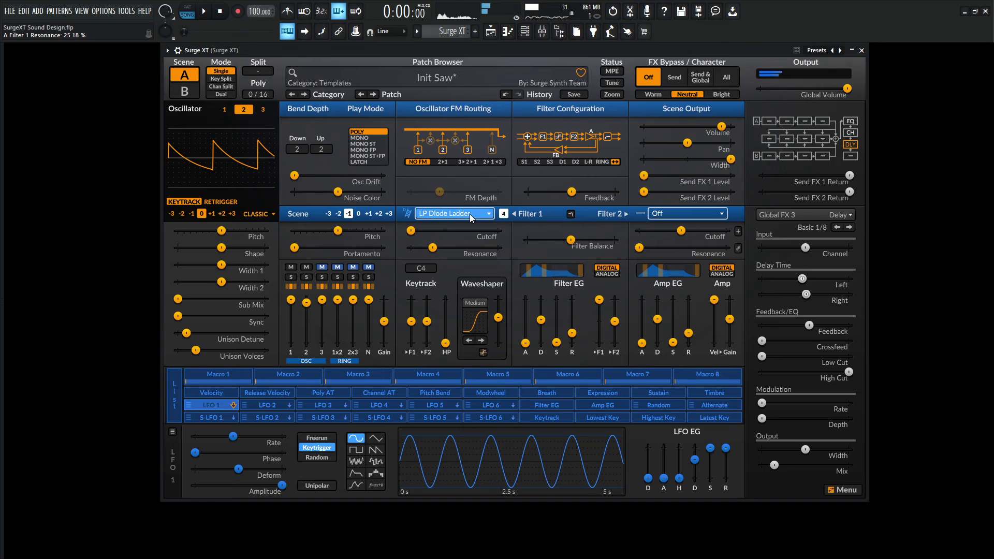
Step: Change Filter 1 to the 12 dB lowpass, then to the LP 24 dB lowpass
right_click(472, 217)
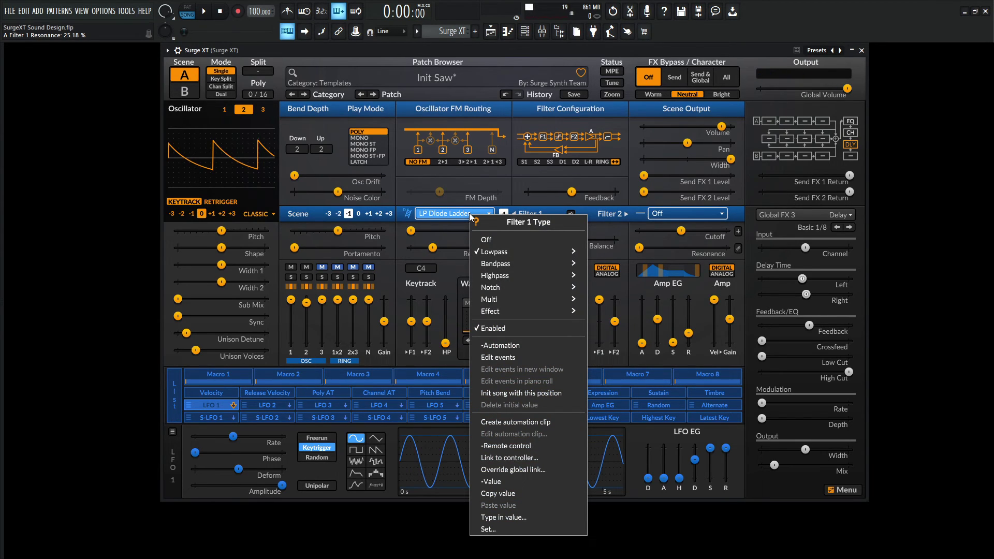
mouse_move(521, 251)
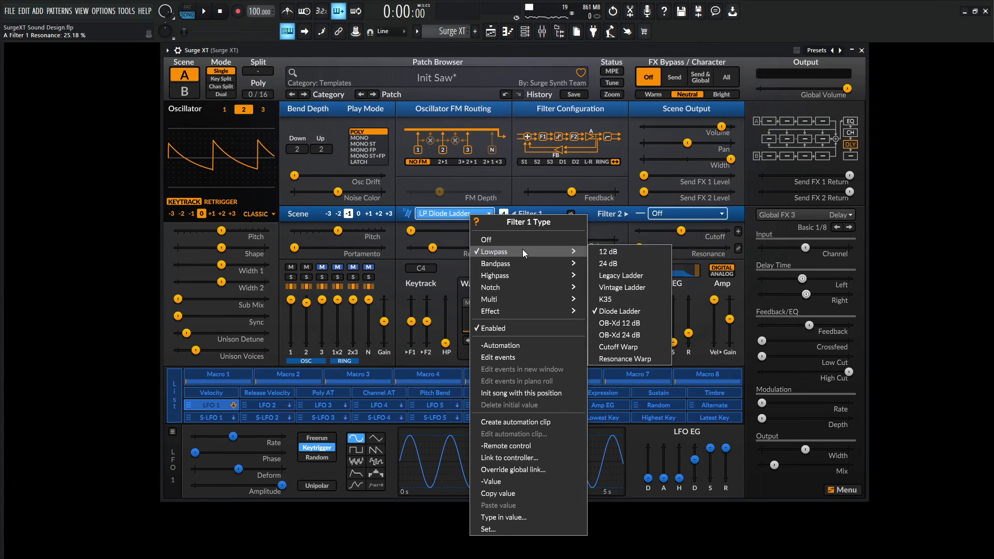
left_click(636, 254)
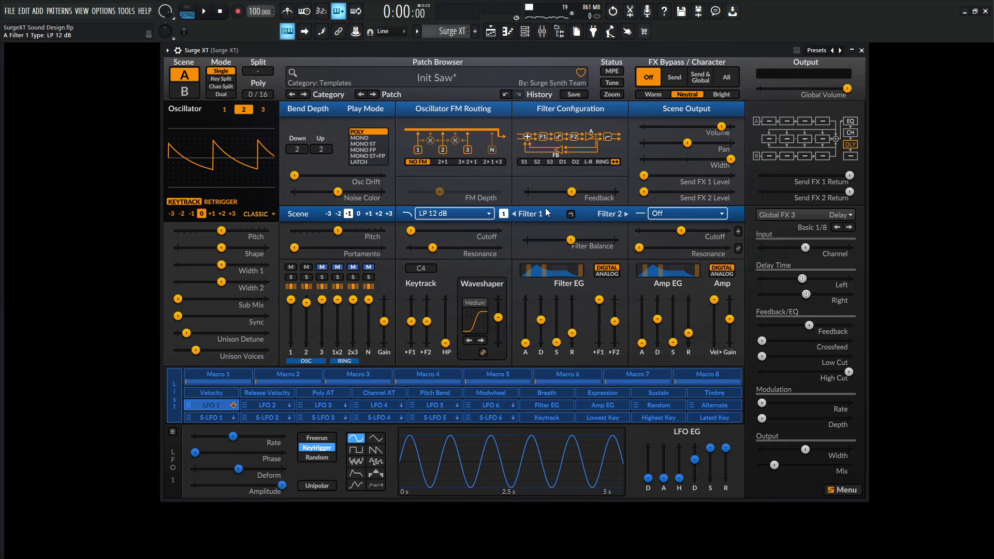
key("space")
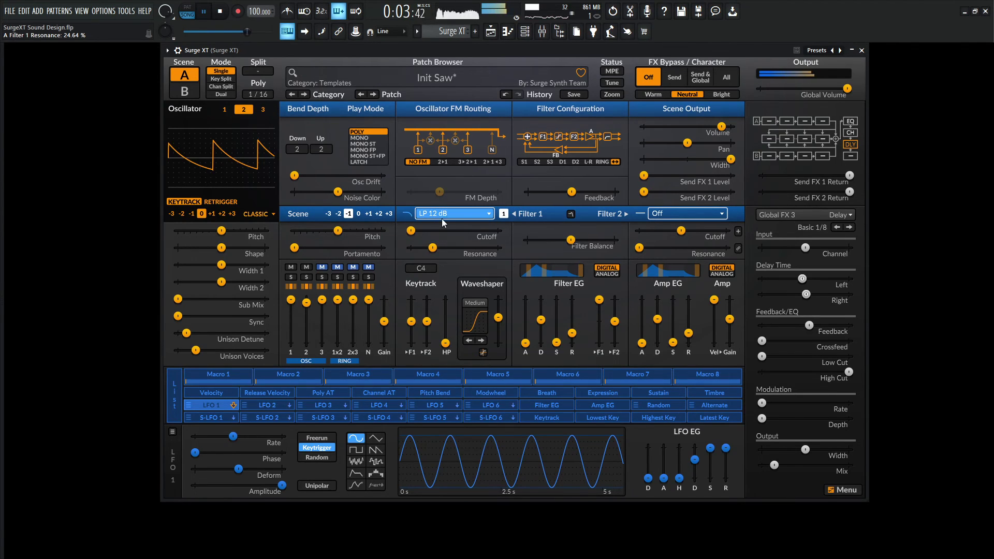
left_click(454, 219)
mouse_move(516, 252)
left_click(598, 268)
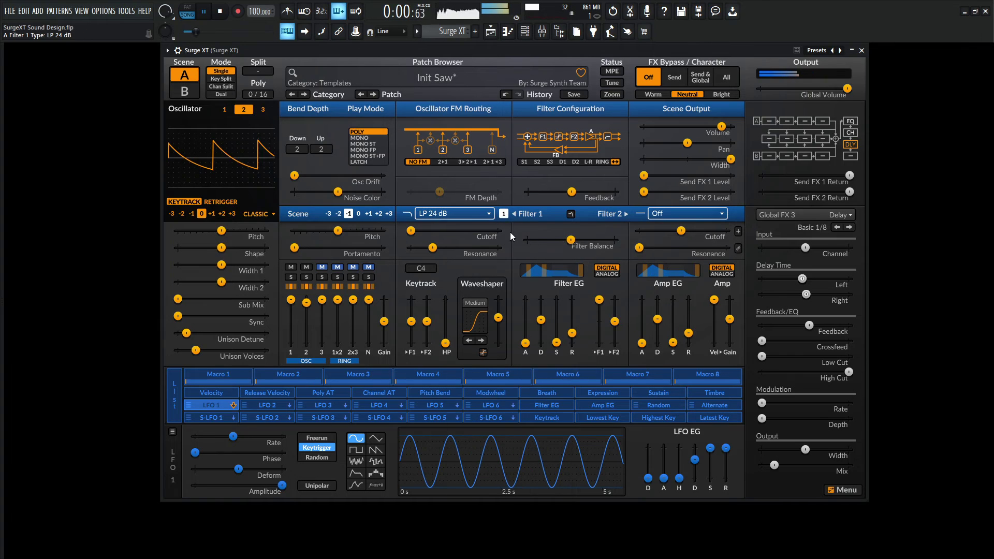
key("space")
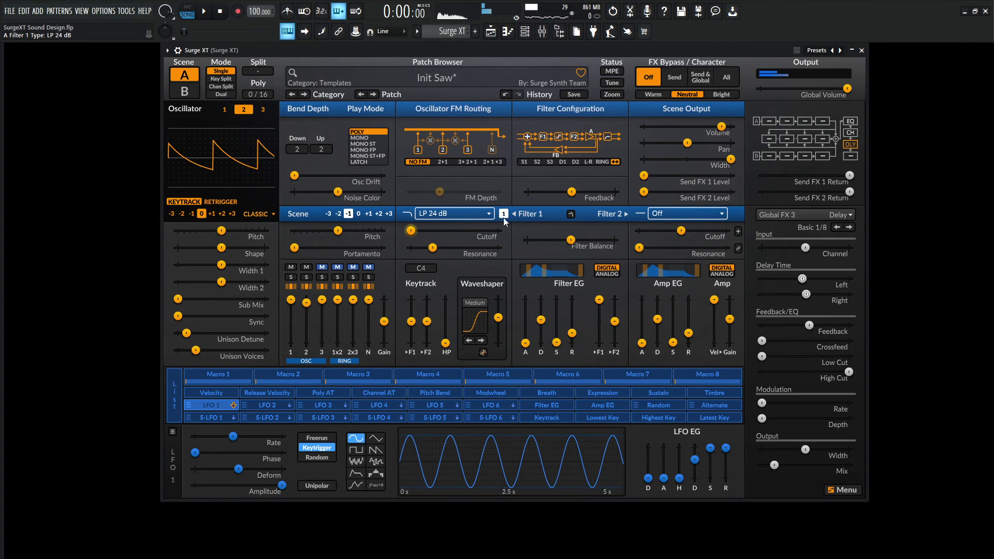
Step: Audition the Driven subtype of LP 24 dB, then return it to Standard
right_click(500, 217)
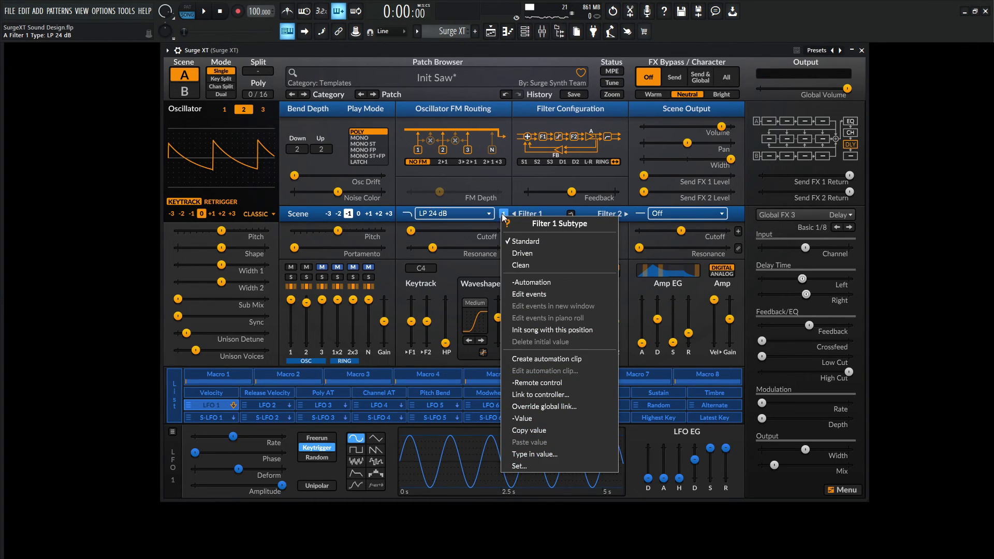
left_click(561, 255)
key("space")
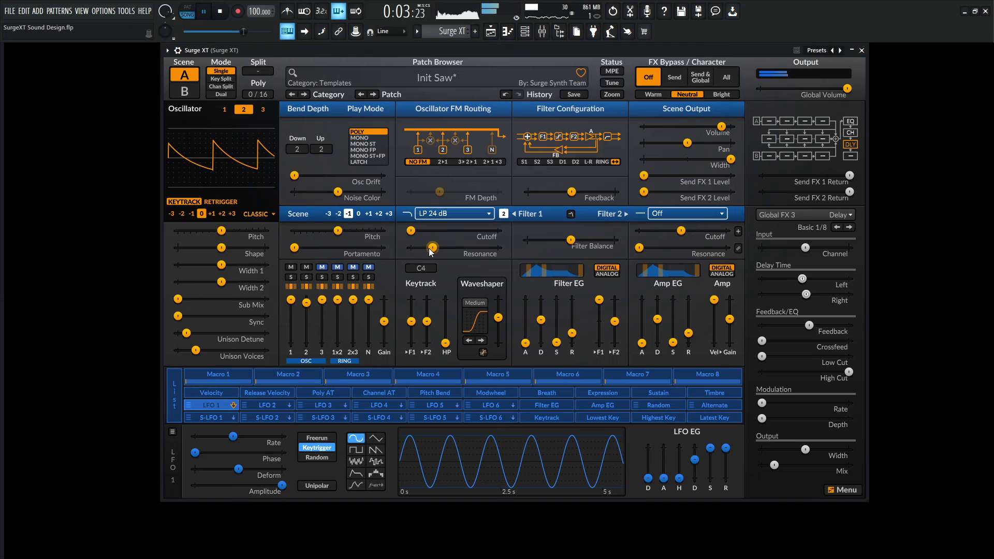
left_click(503, 214)
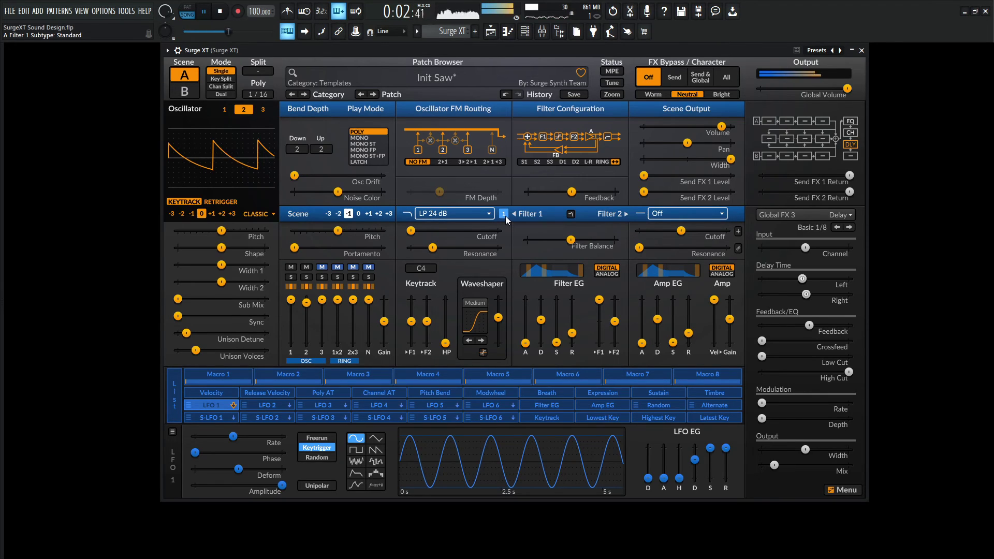
Step: Try the Vintage Ladder lowpass, cycling its Type 1/Type 2 Compensated subtypes and ending on Type 1
right_click(487, 215)
mouse_move(529, 262)
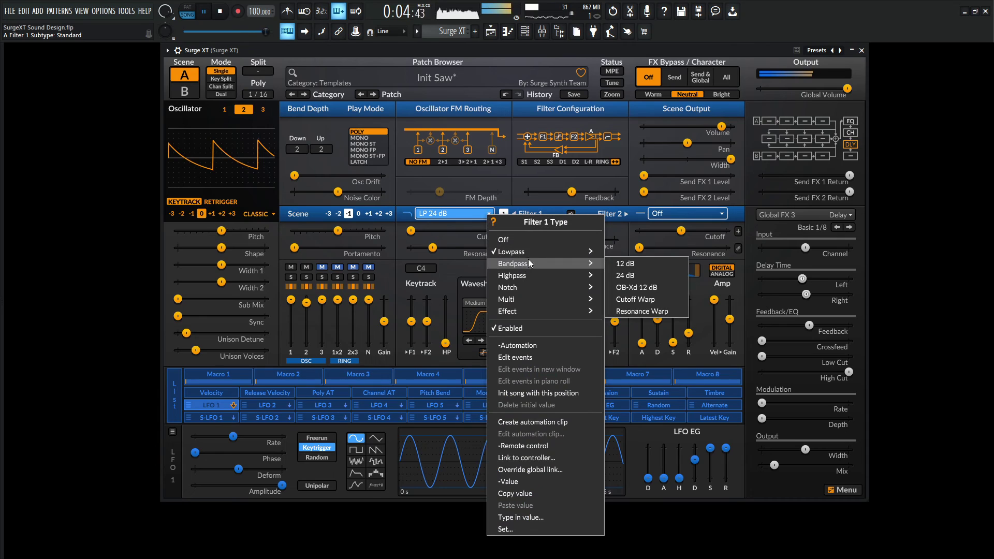
left_click(647, 293)
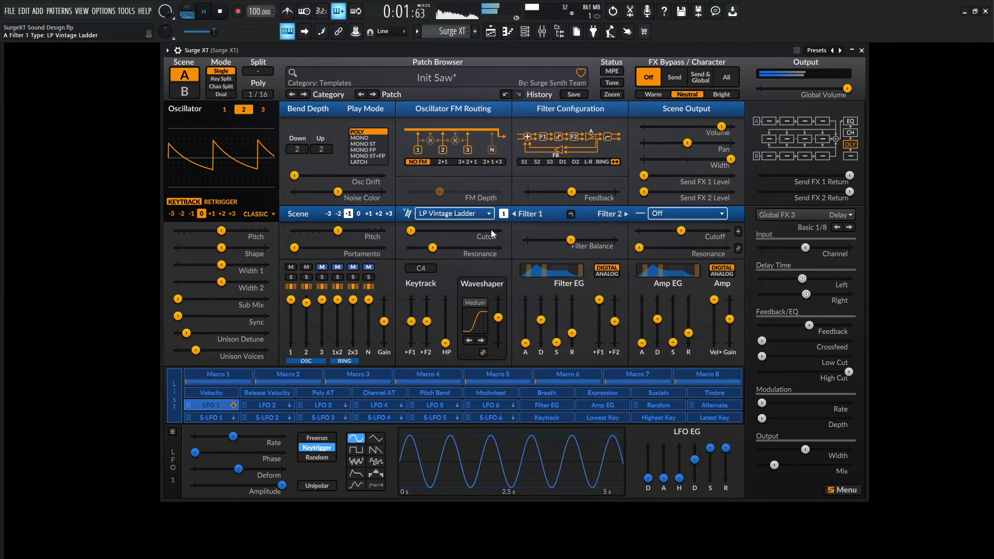
left_click(503, 215)
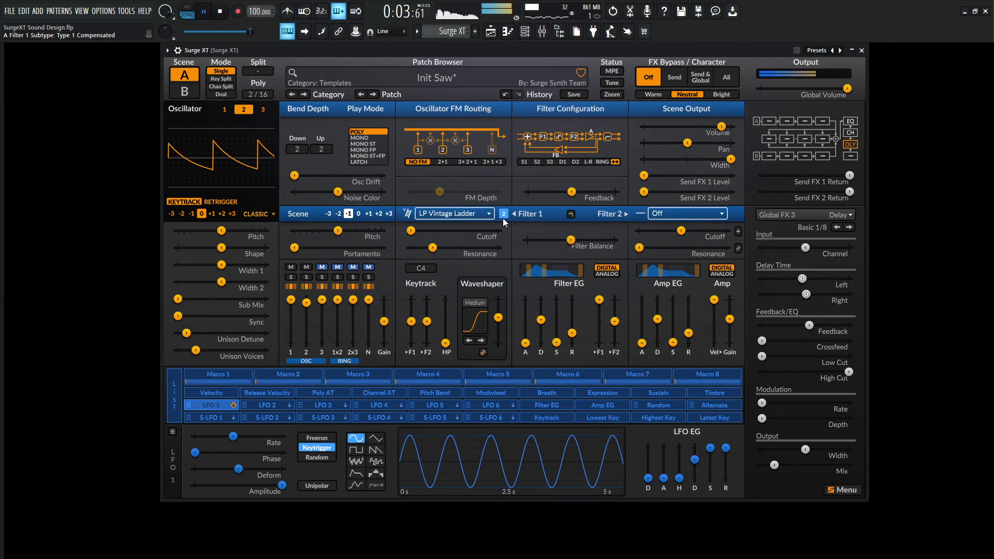
left_click(502, 218)
right_click(503, 219)
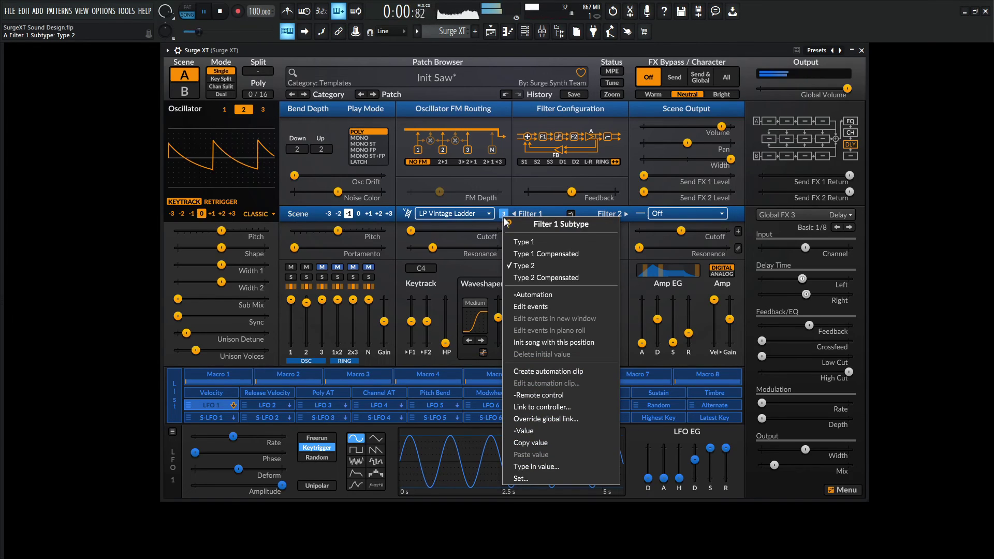
left_click(551, 278)
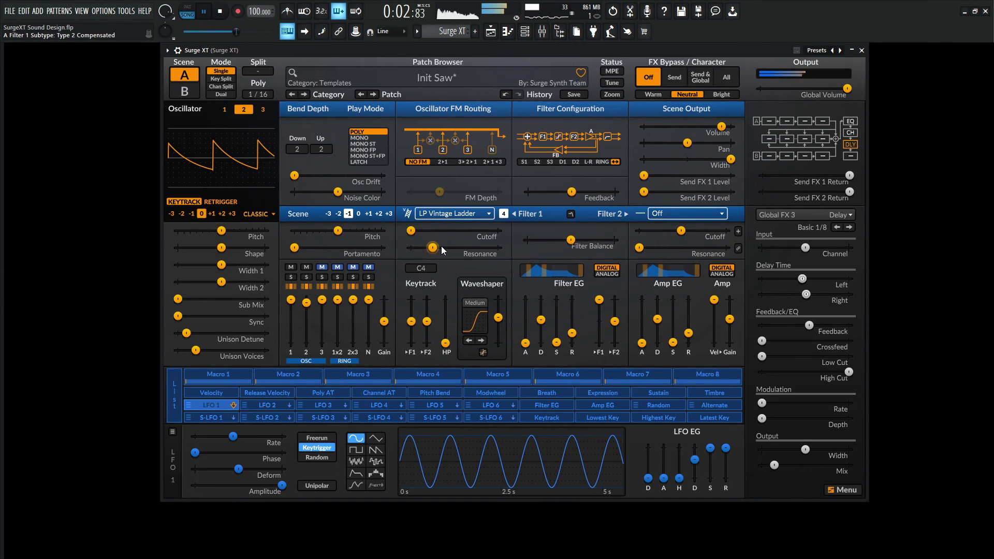
left_click_drag(441, 246, 438, 247)
left_click(504, 218)
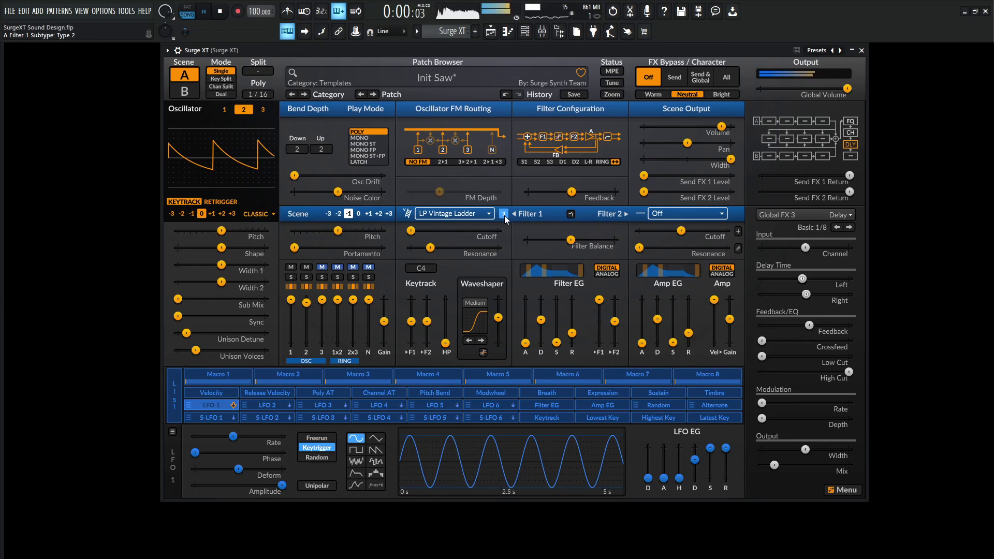
left_click(503, 217)
left_click(504, 216)
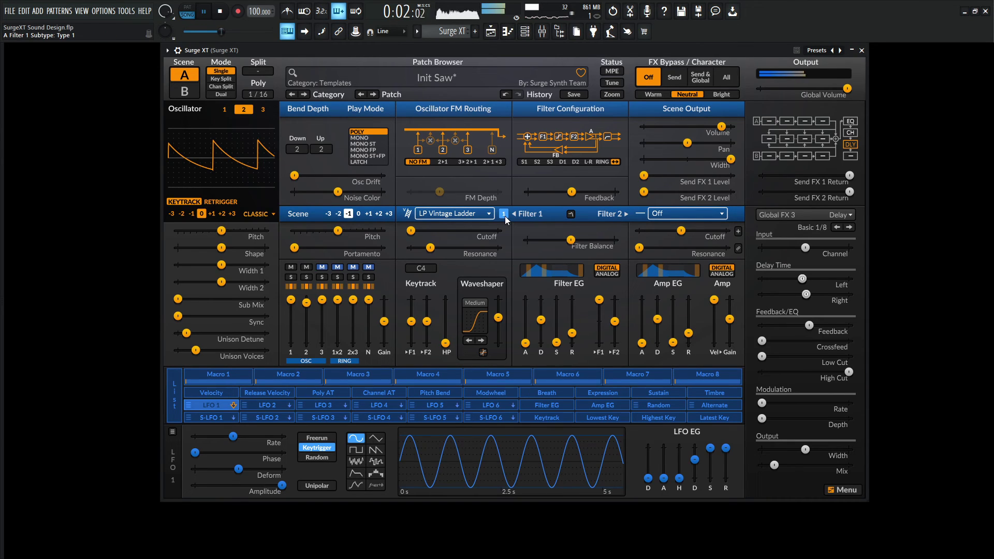
Step: Switch Filter 1 to the LP K35, set resonance to 15.18%, and filter EG amount to 96 semitones
right_click(490, 214)
mouse_move(543, 251)
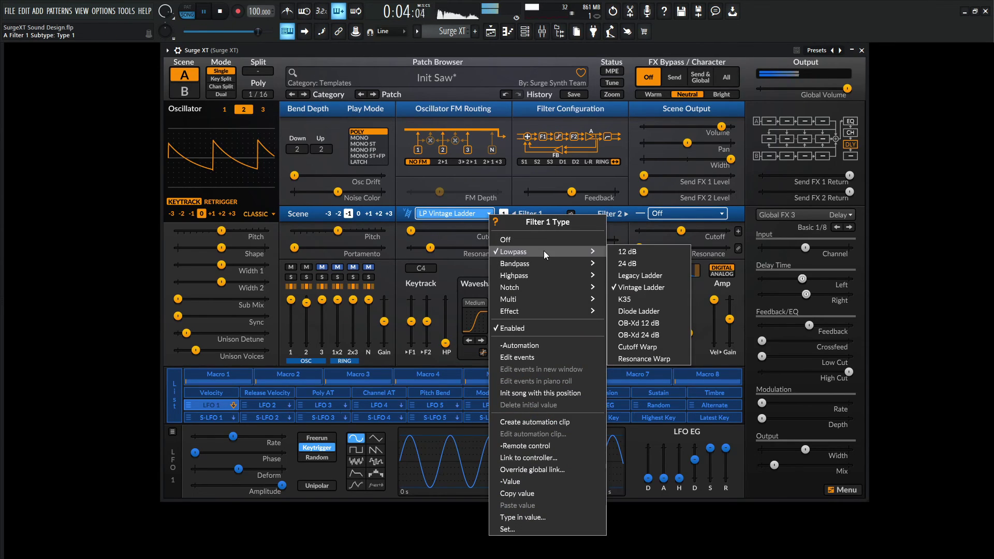
left_click(647, 299)
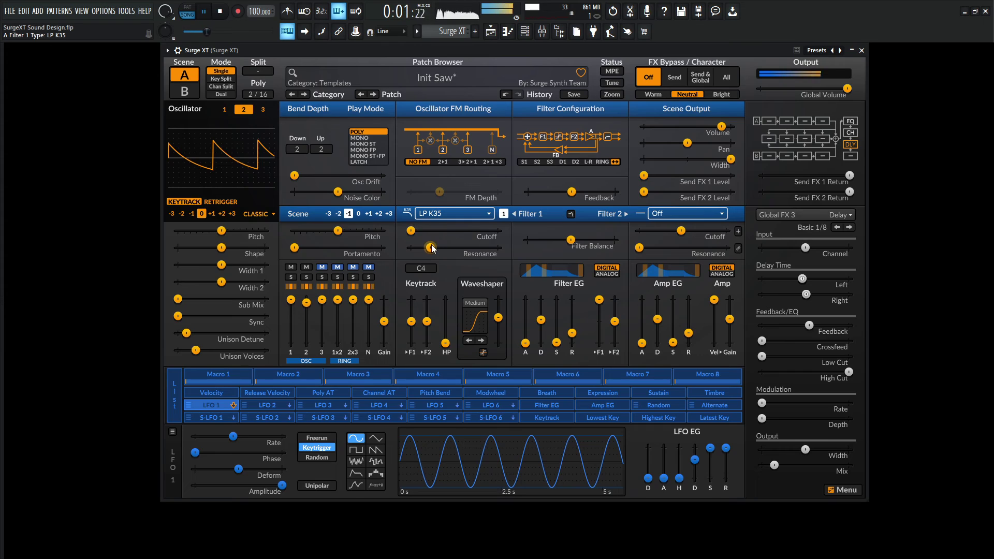
key("space")
mouse_move(432, 249)
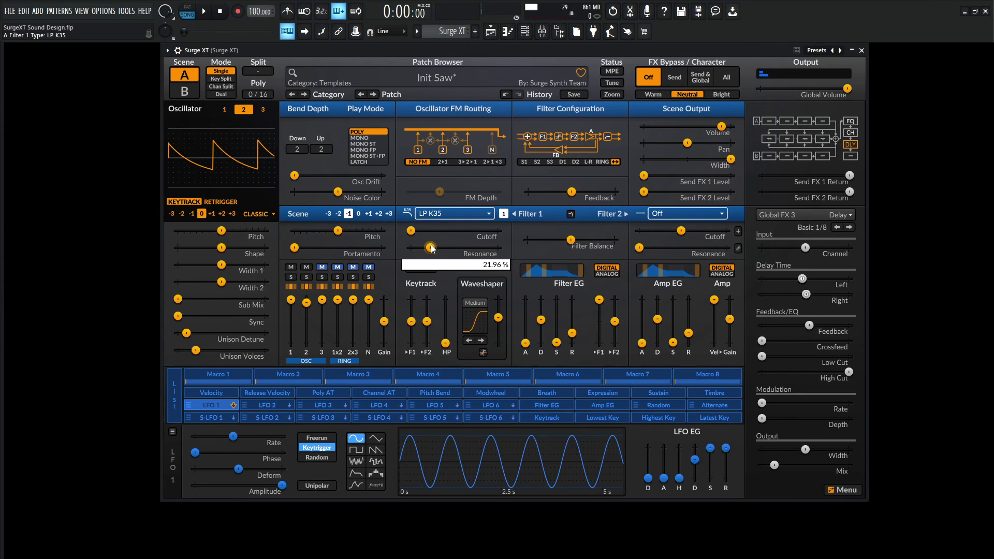
key("space")
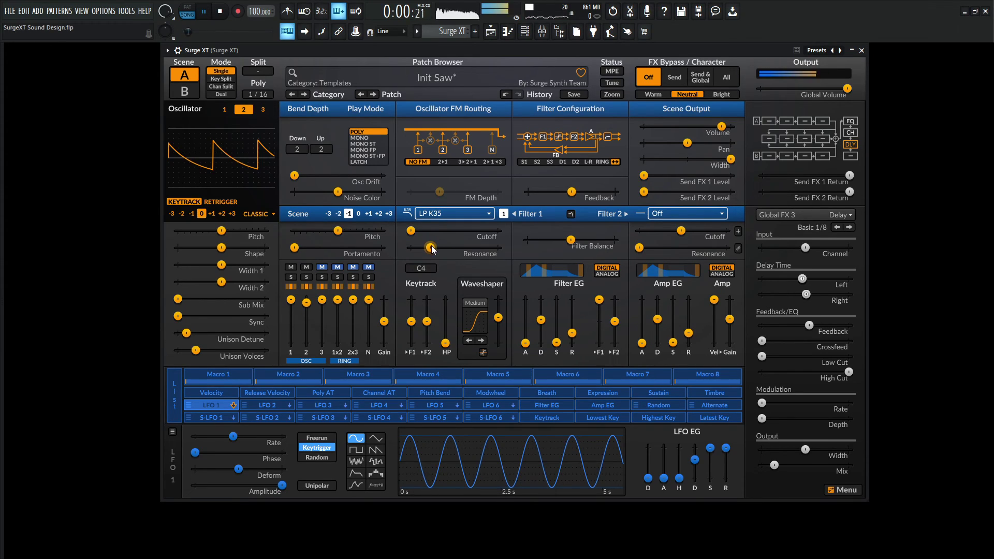
left_click_drag(433, 249, 427, 250)
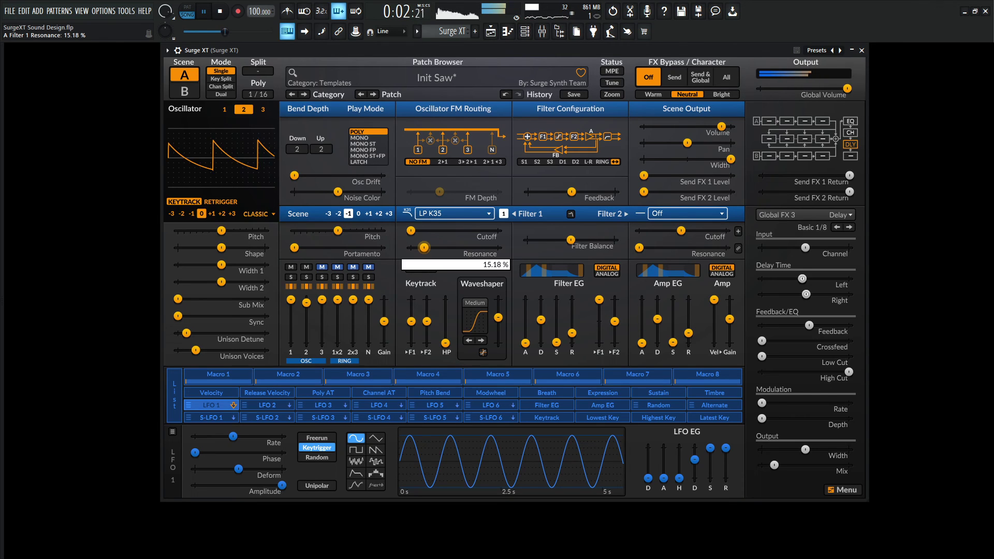
left_click_drag(599, 299, 599, 299)
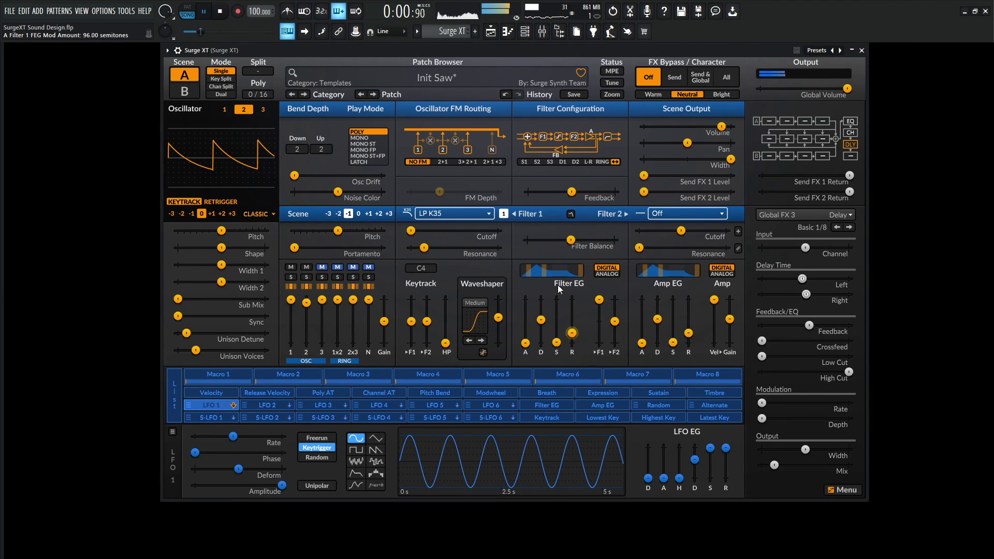
Step: Switch Filter 1 to the Lowpass > Diode Ladder type, keeping the 12 dB slope
key("space")
right_click(455, 215)
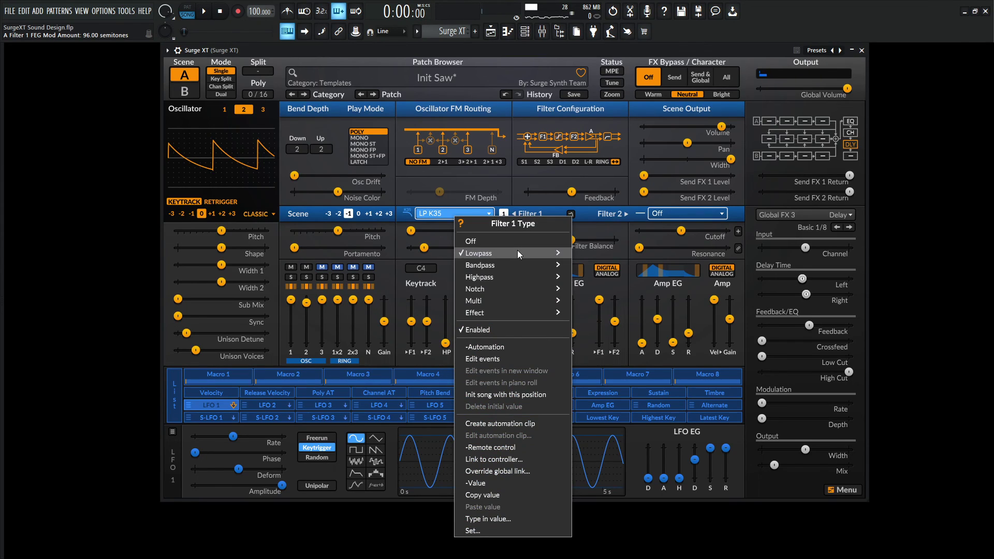
mouse_move(517, 252)
left_click(622, 312)
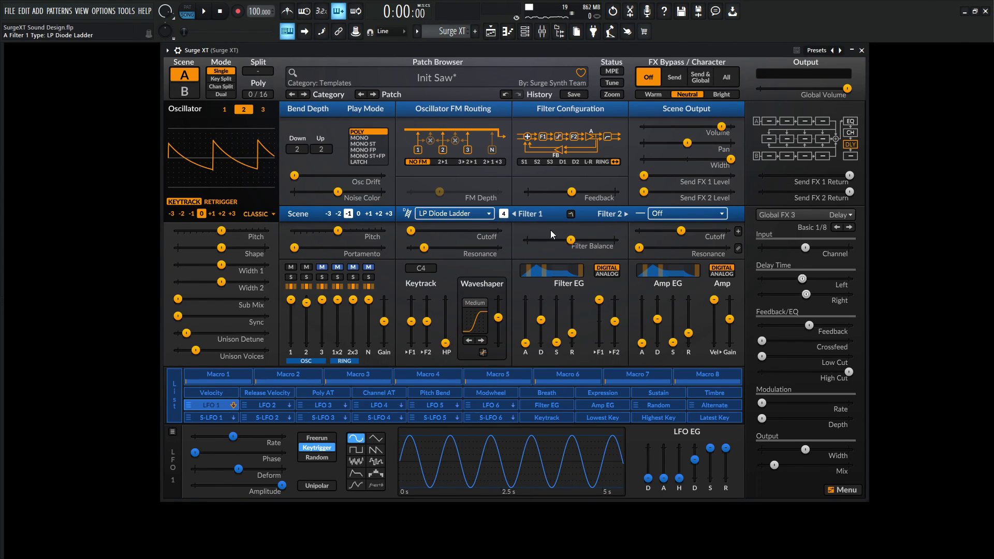
right_click(506, 214)
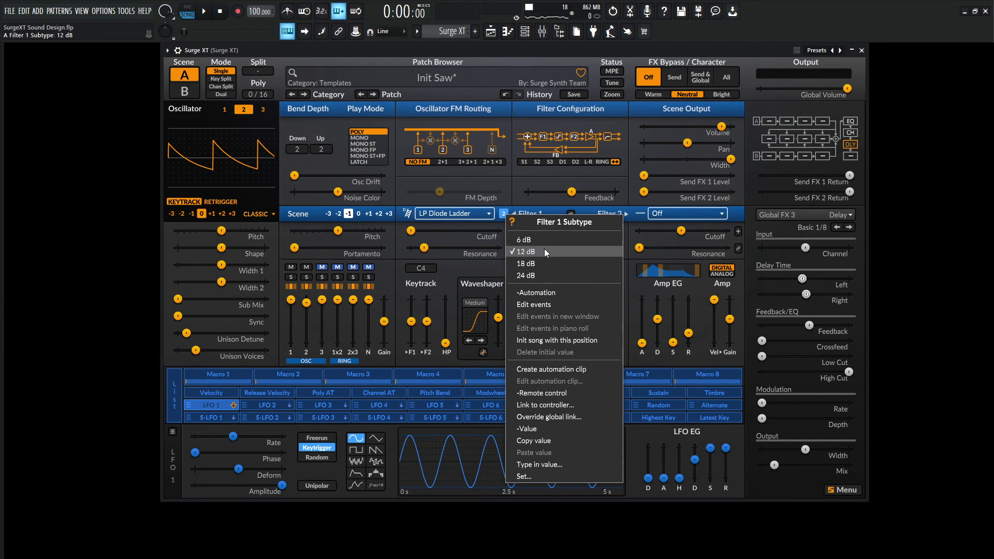
left_click(405, 256)
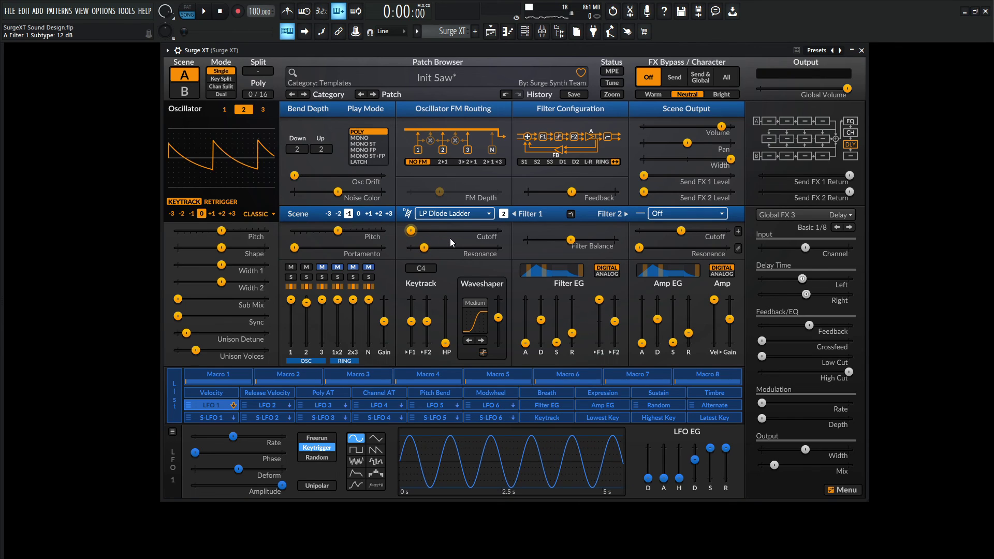
Step: Set the Diode Ladder slope to 24 dB and resonance to 24.11%, and shorten filter EG decay to 0.524 s
key("space")
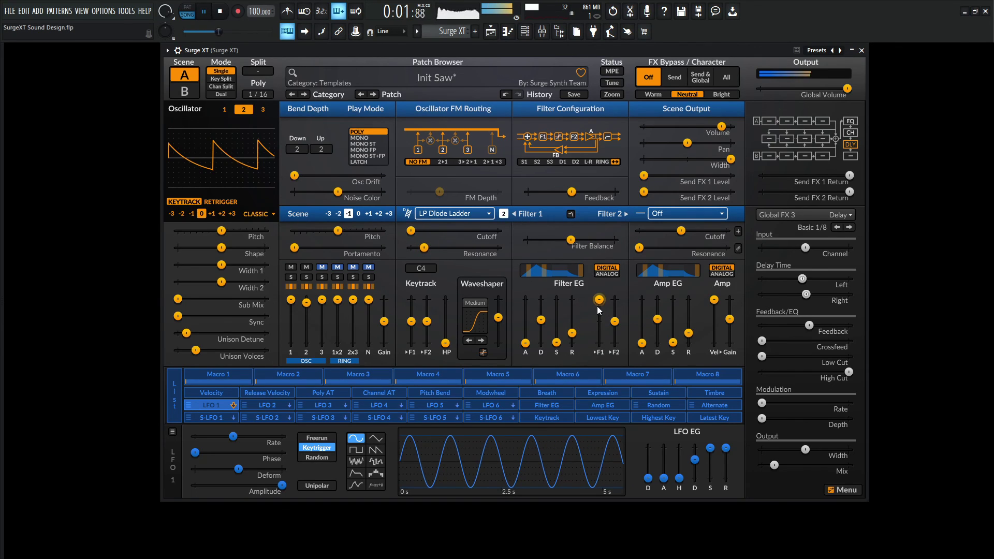
left_click_drag(424, 247, 433, 247)
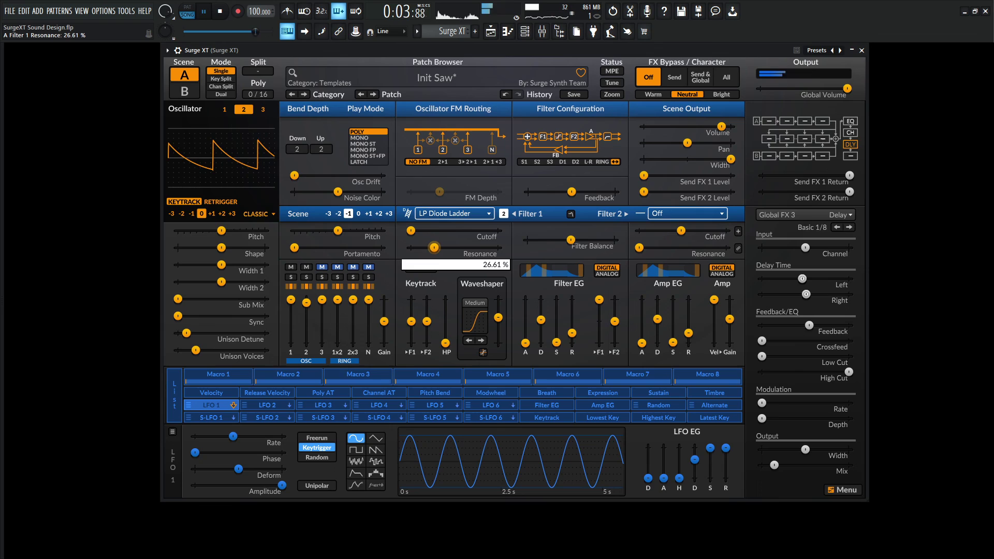
left_click(502, 214)
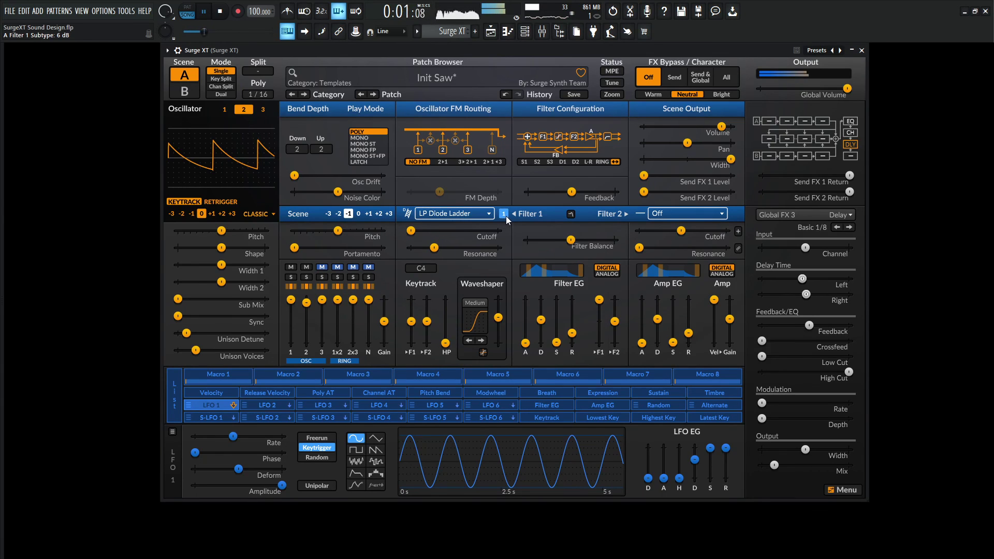
left_click(507, 215)
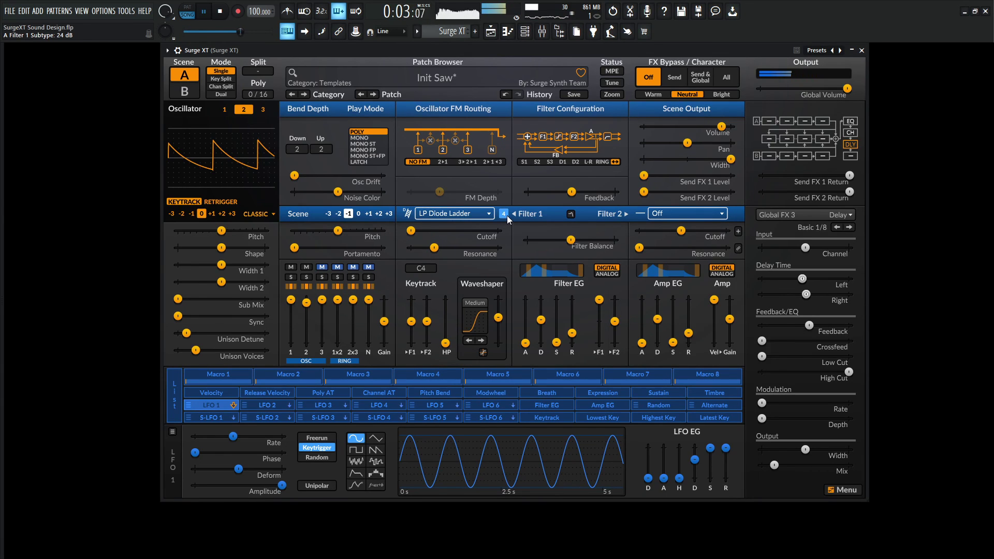
left_click_drag(435, 247, 431, 247)
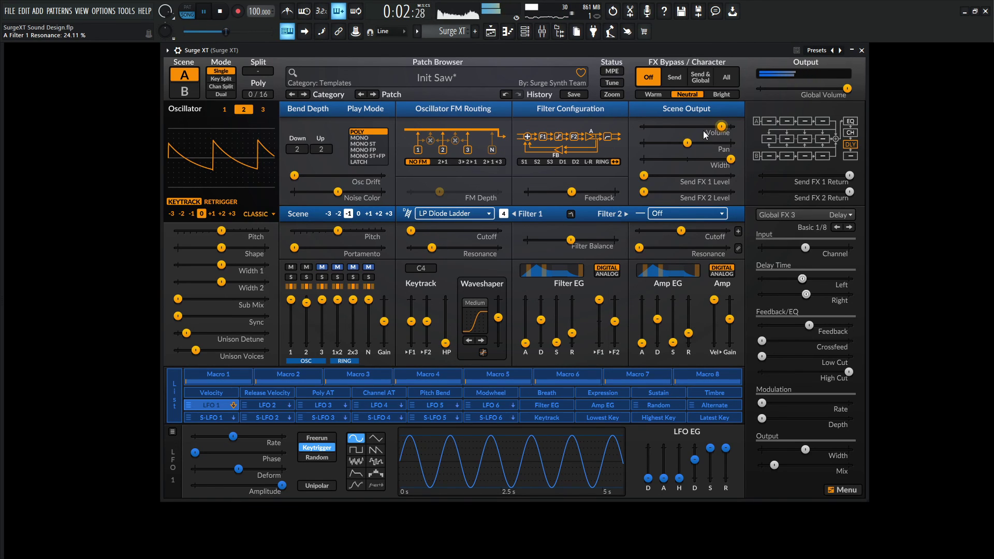
left_click_drag(657, 318, 657, 320)
mouse_move(541, 319)
left_mouse_down()
mouse_move(540, 297)
mouse_move(547, 318)
left_mouse_up()
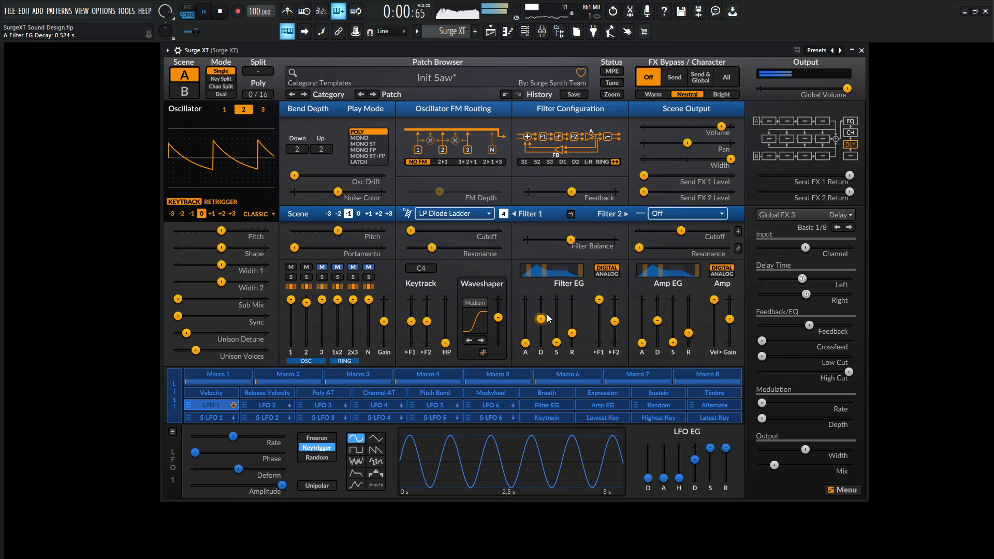
Step: Raise the Waveshaper Drive slider to 4.63 dB while auditioning the saw bass with playback
mouse_move(778, 175)
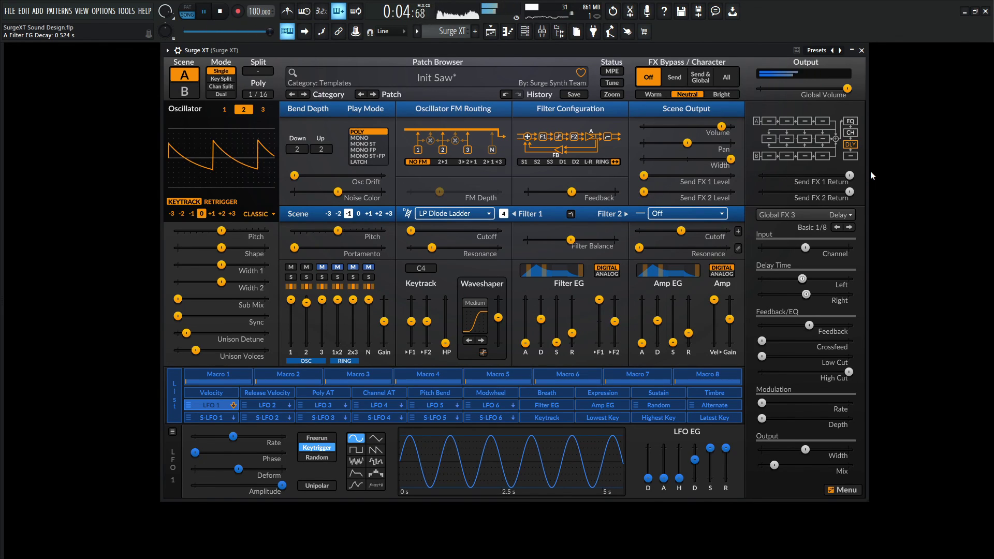
key("space")
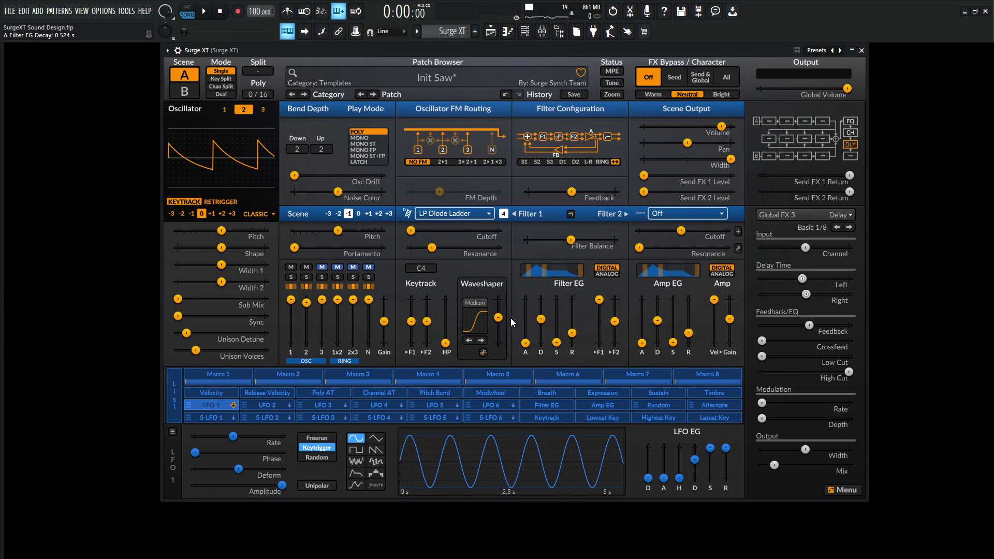
key("space")
left_click_drag(498, 317, 497, 316)
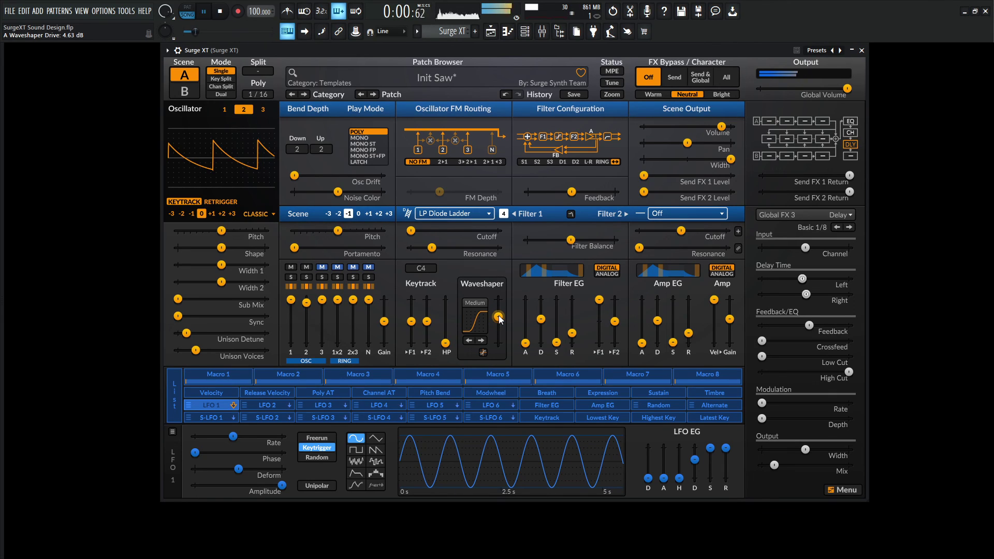
key("space")
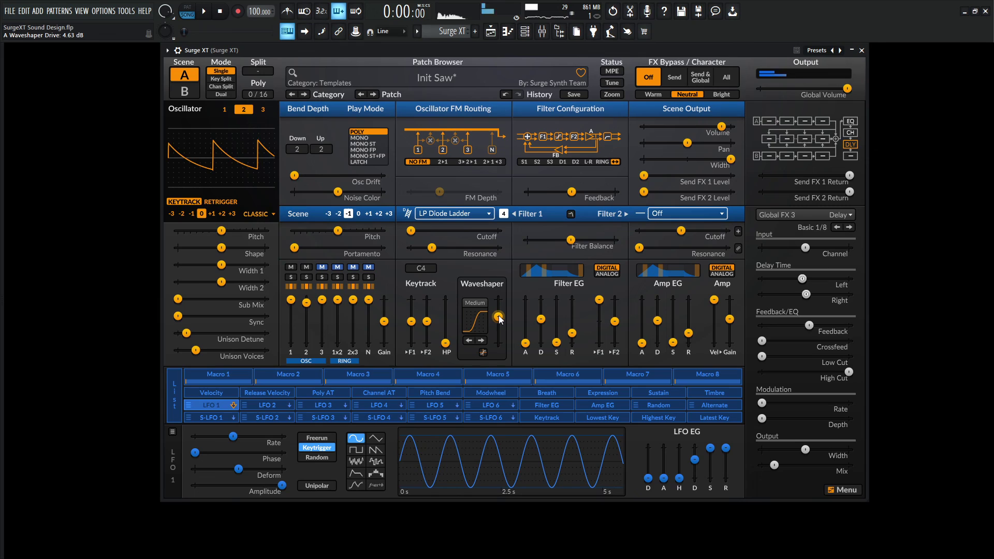